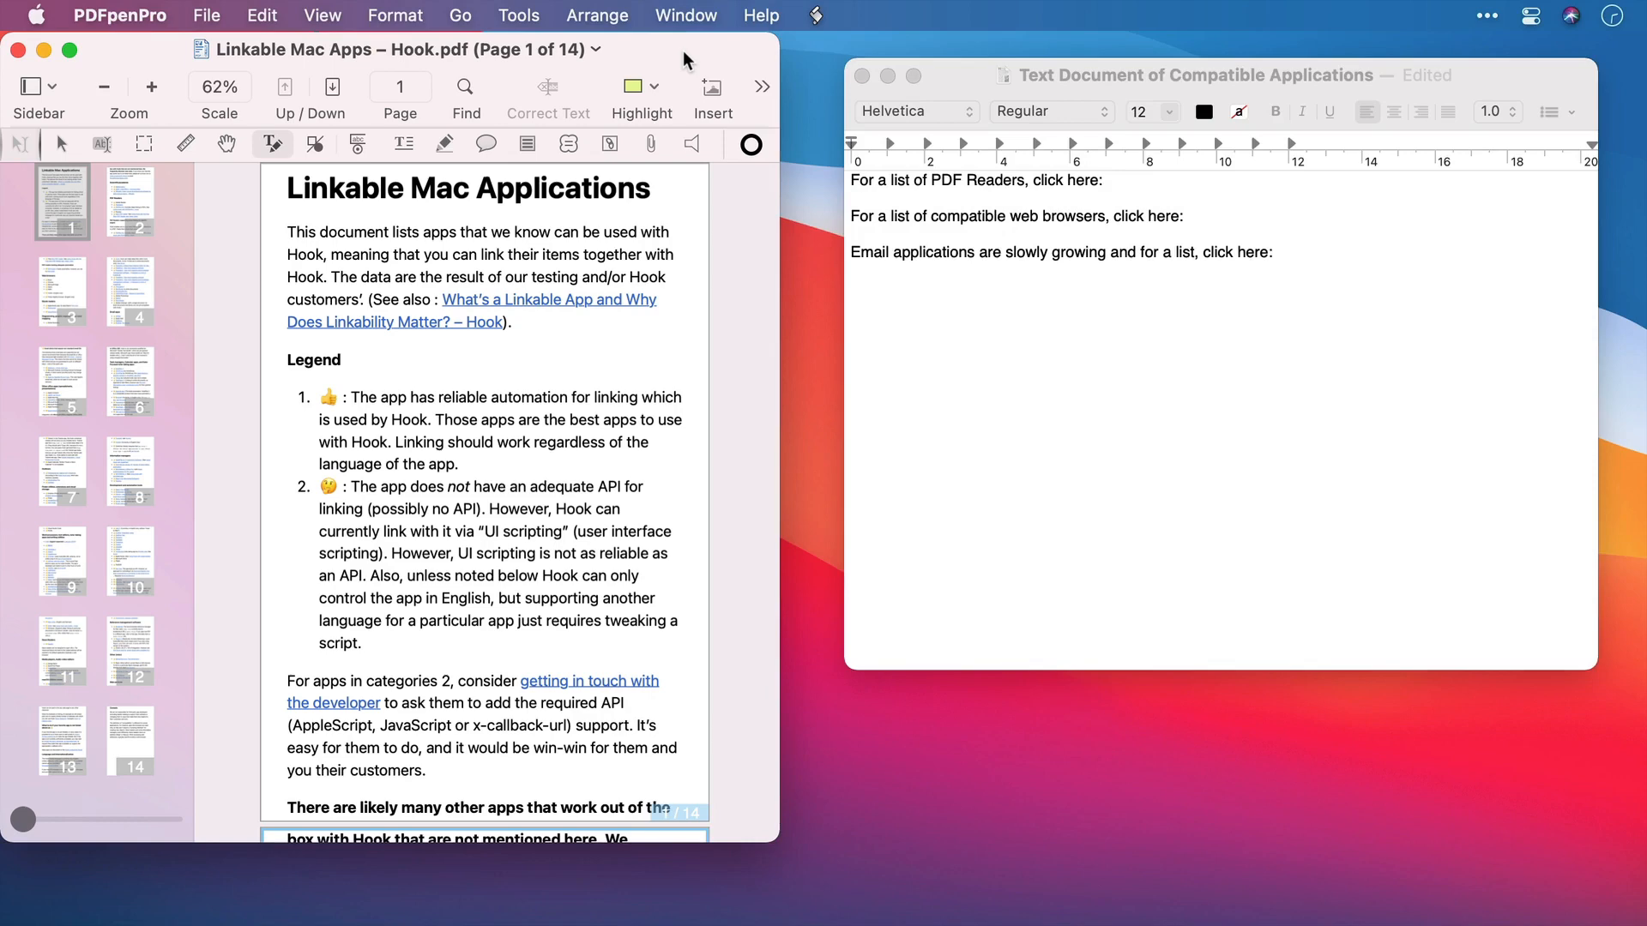
Step: Look through pages 2 to 5 of the Linkable Mac Apps PDF for its lists of compatible apps
{"action": "left_click", "coordinate": [139, 209]}
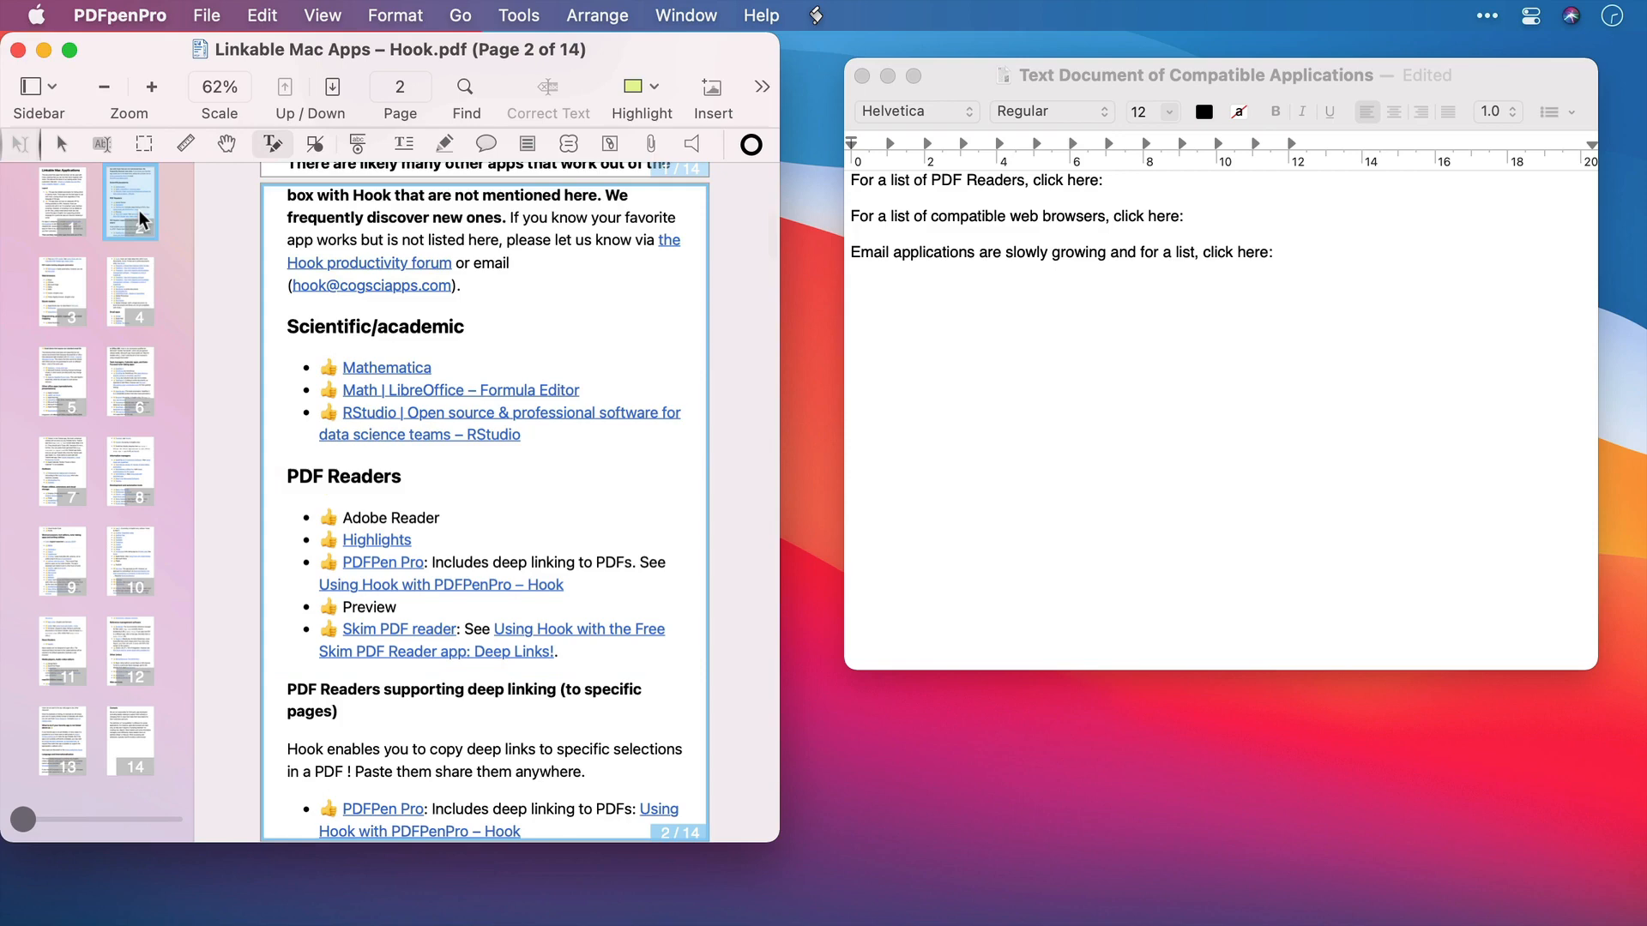
{"action": "left_click", "coordinate": [57, 296]}
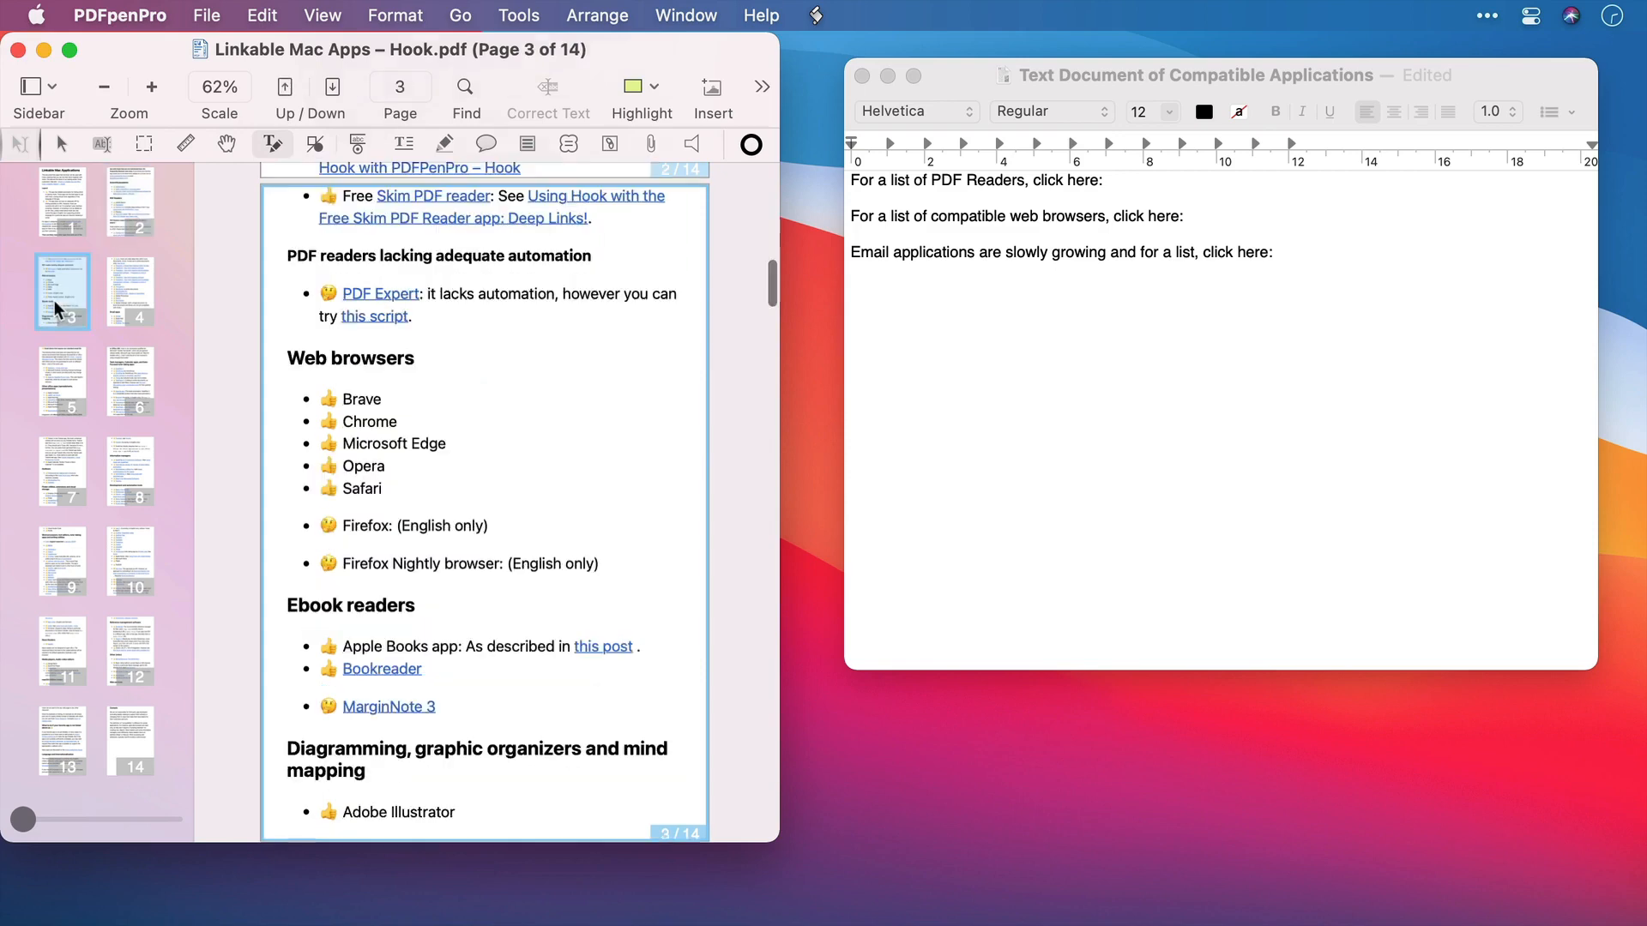
{"action": "left_click", "coordinate": [132, 297]}
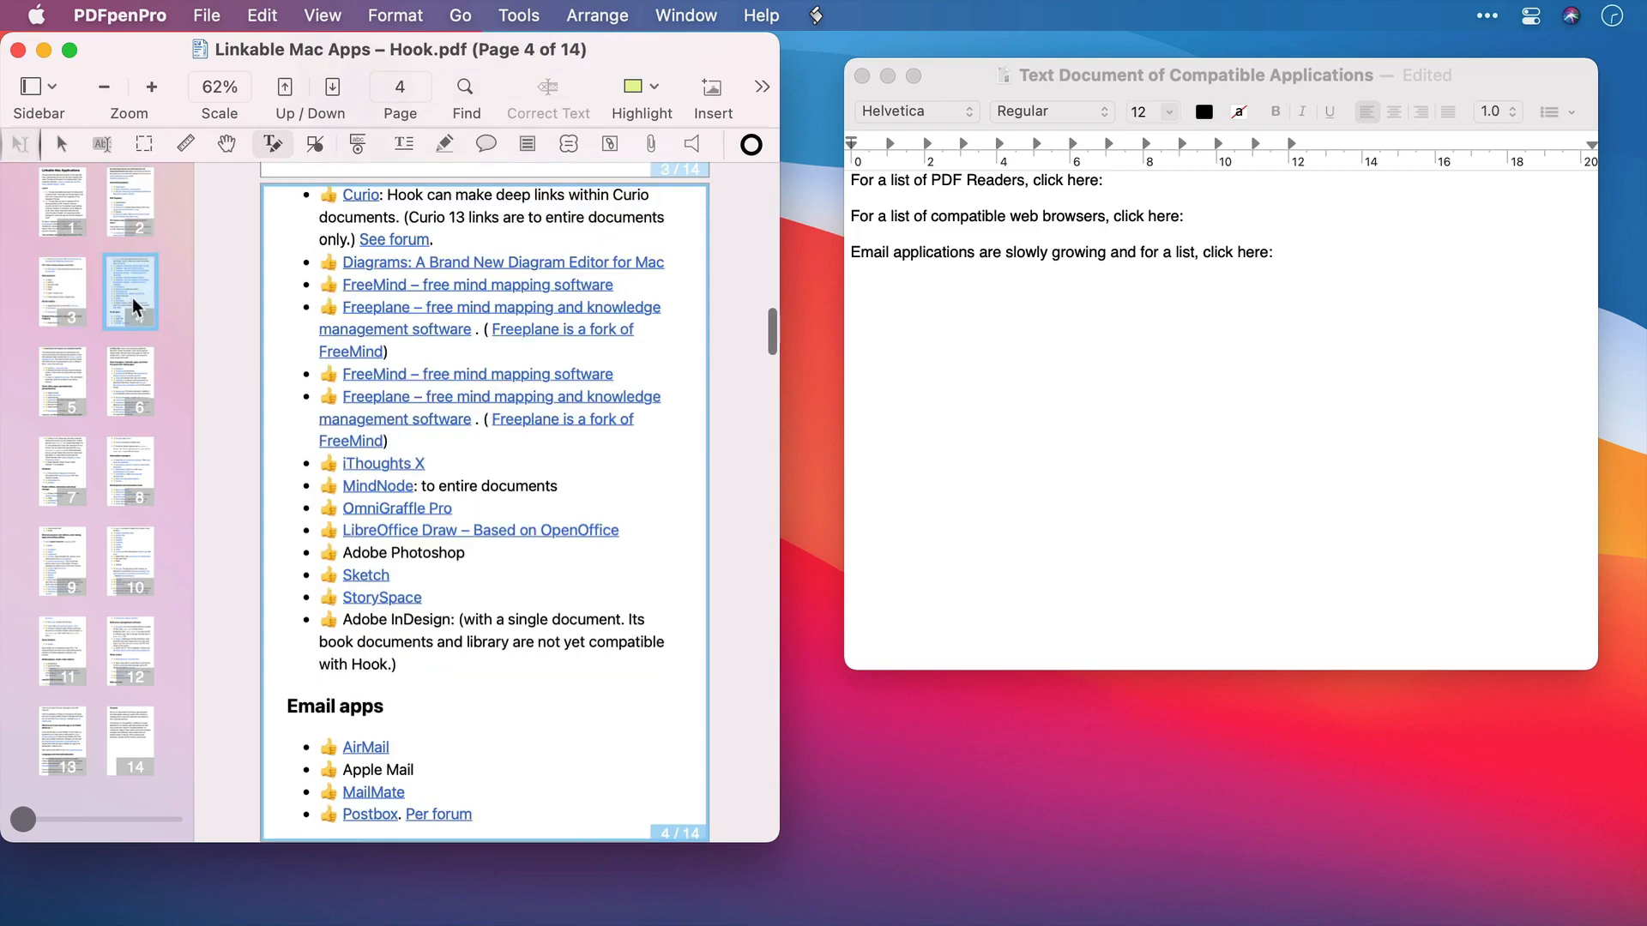
{"action": "left_click", "coordinate": [59, 369]}
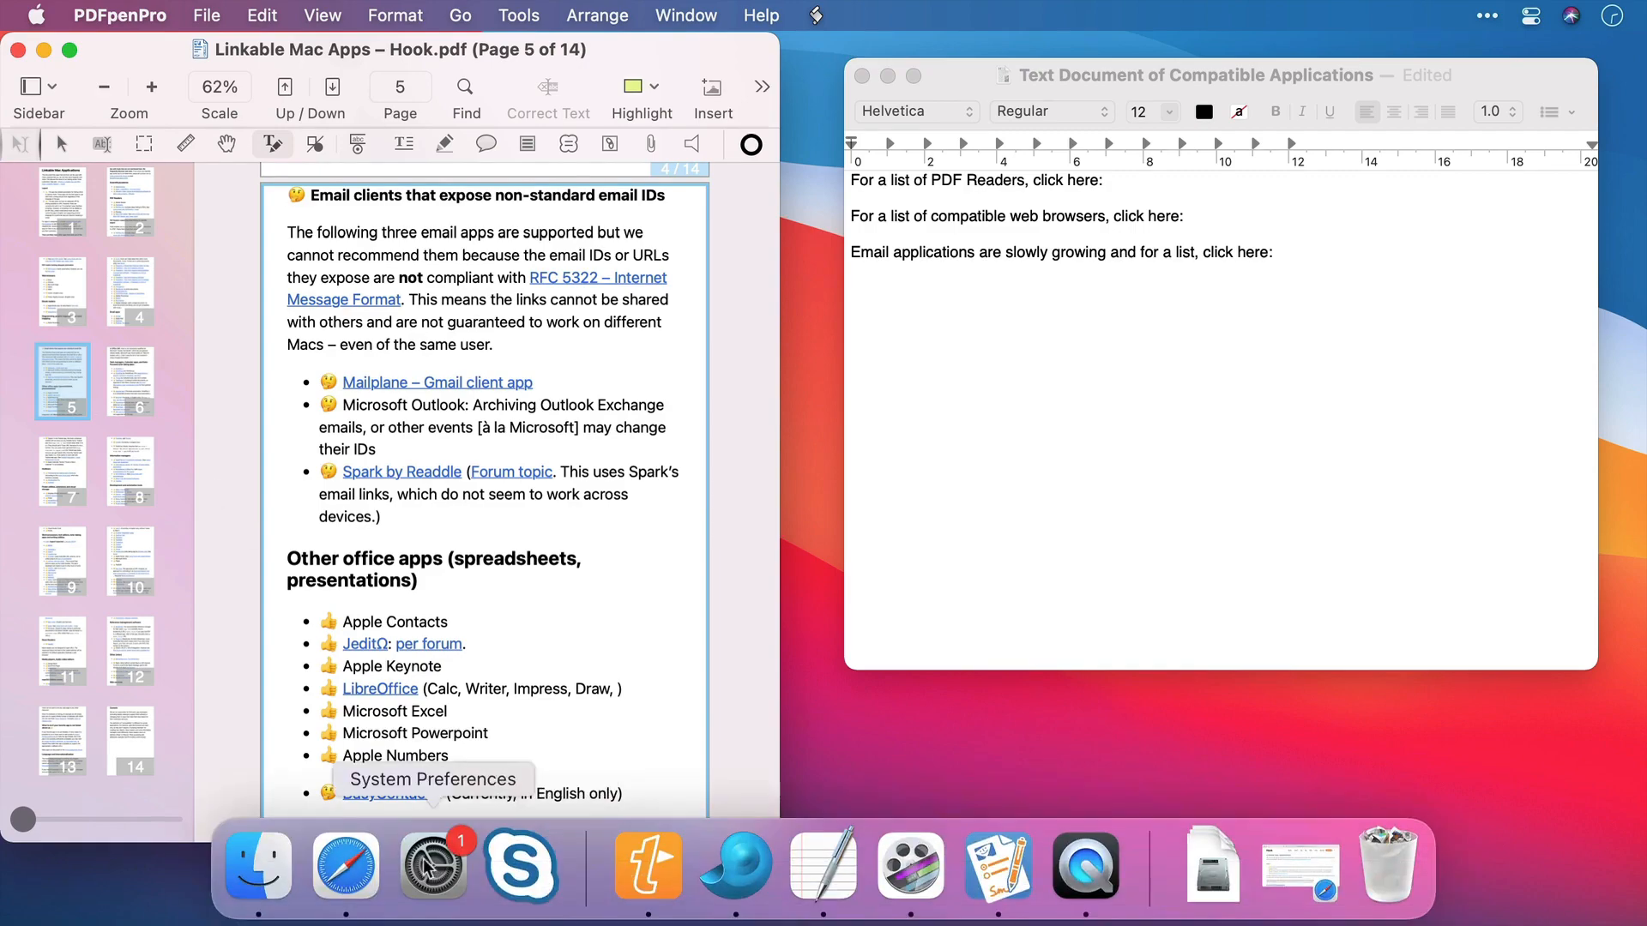
Step: Switch to Safari and copy the Hook link of the Linkable Mac Applications web page
{"action": "left_click", "coordinate": [355, 868]}
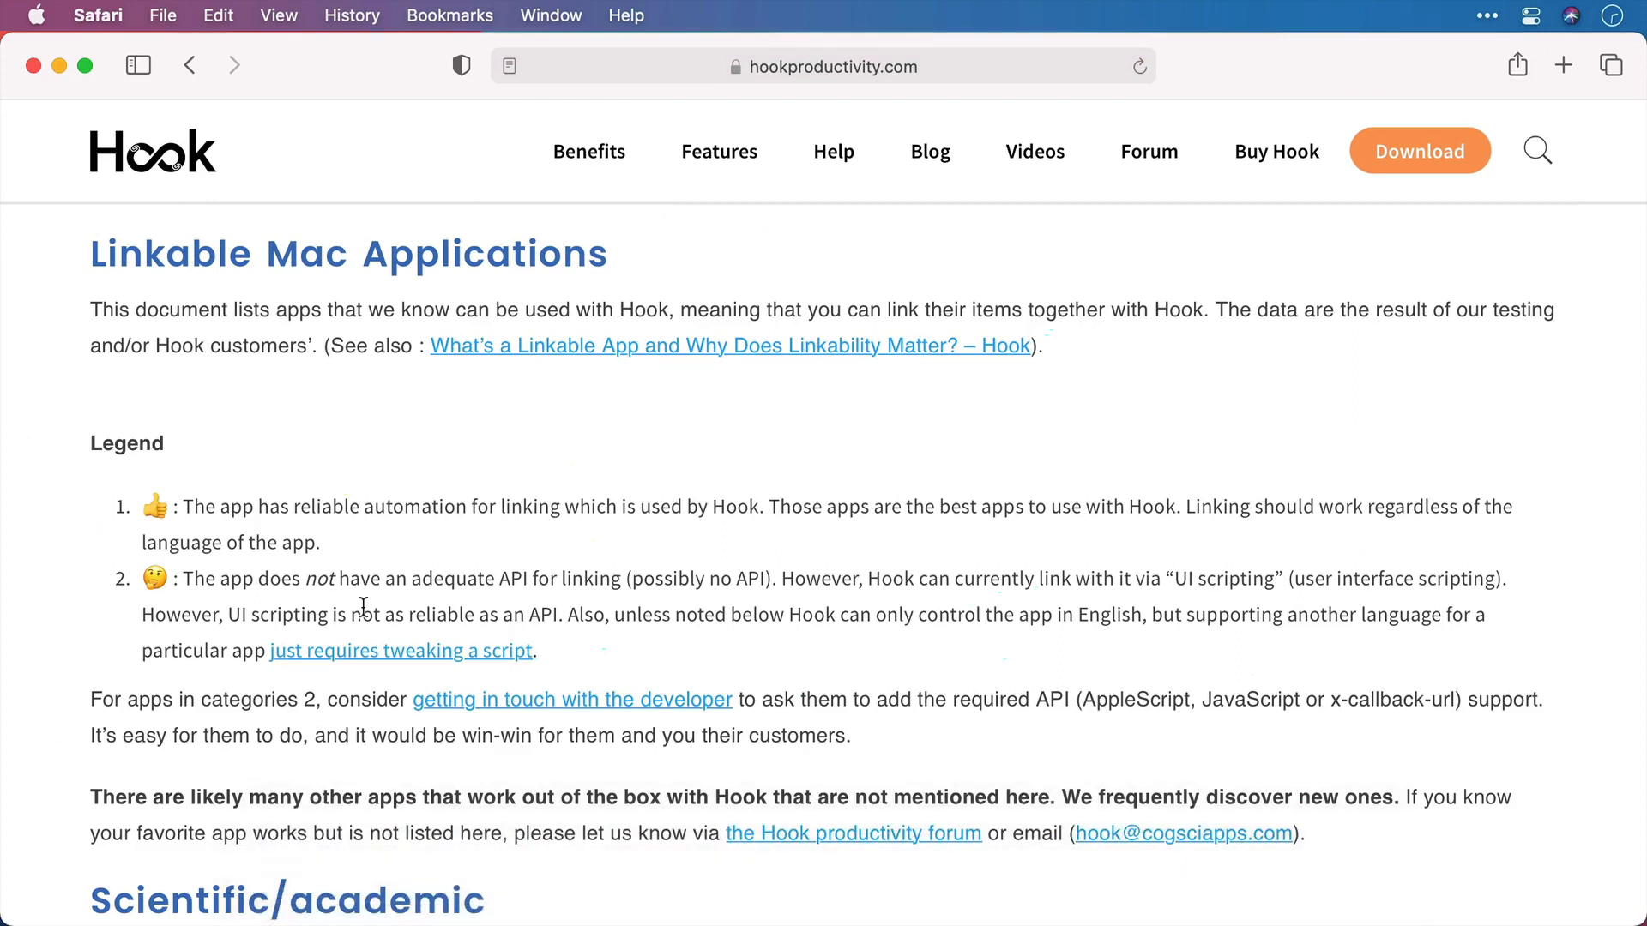
{"action": "key", "text": "super+shift+space"}
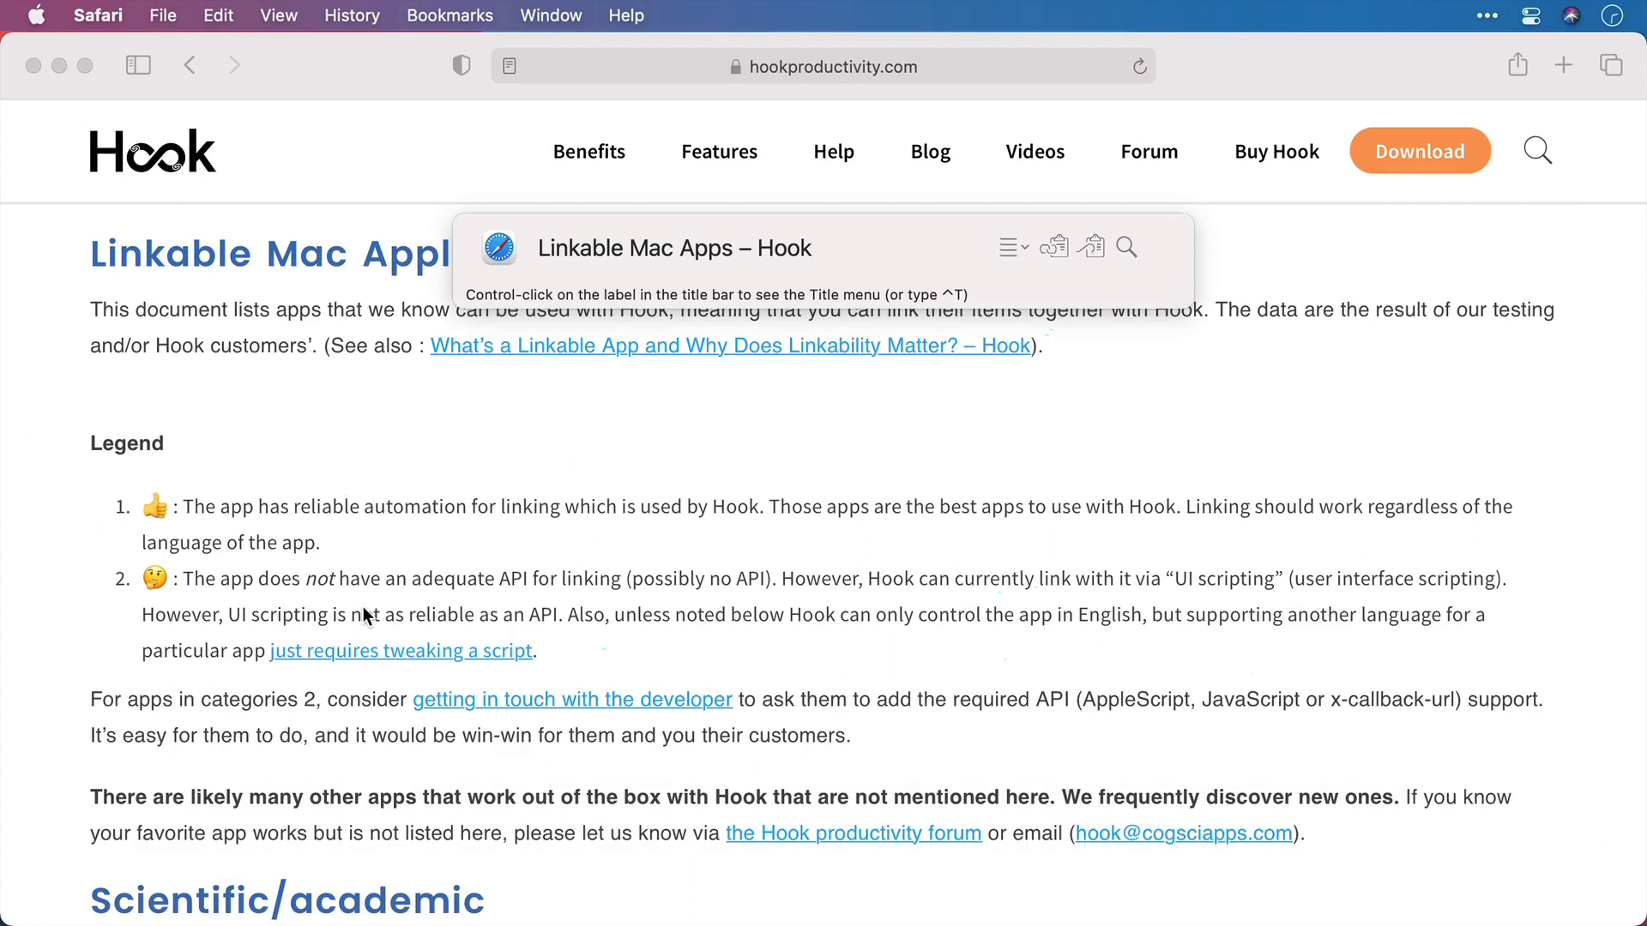
{"action": "left_click", "coordinate": [1012, 247]}
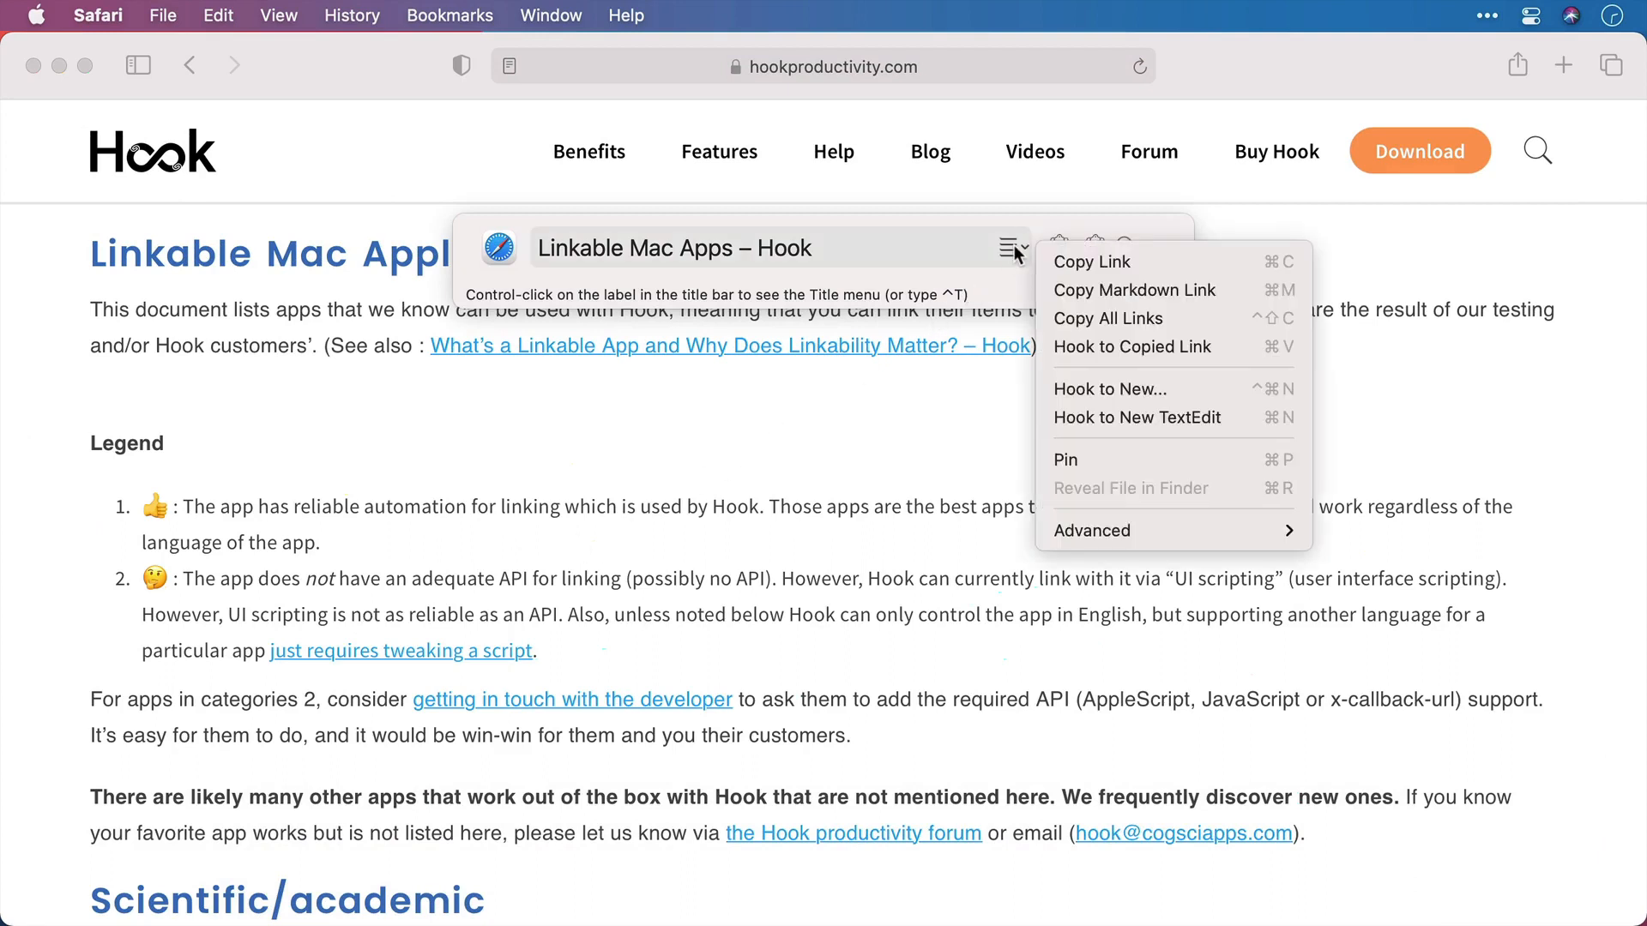
{"action": "left_click", "coordinate": [1052, 267]}
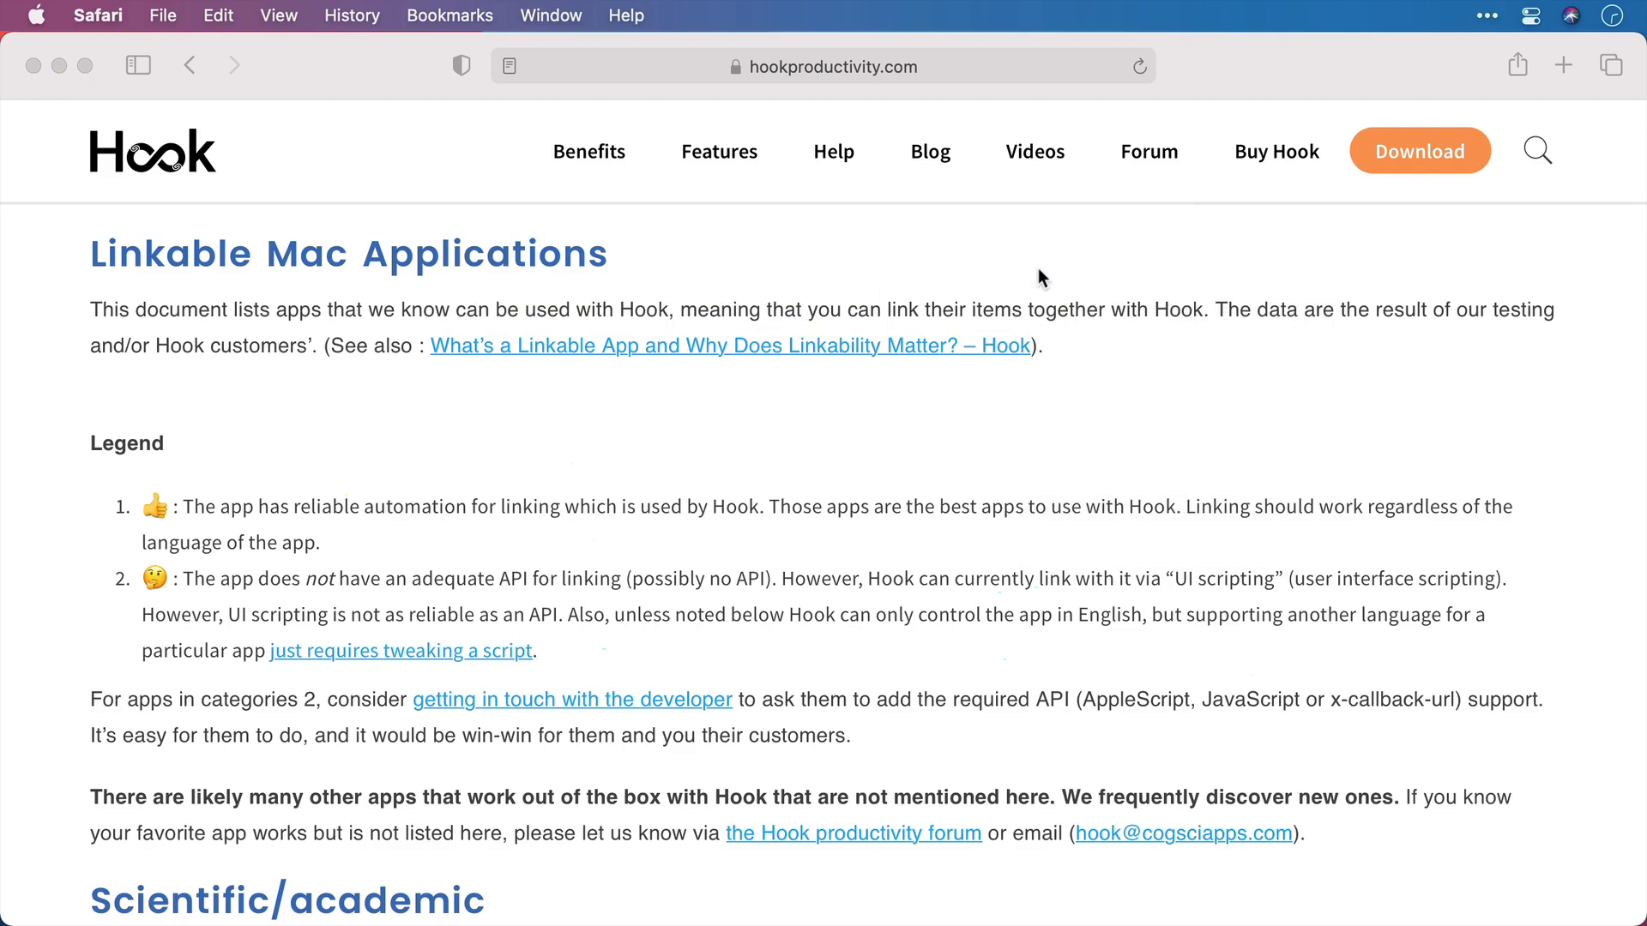
Step: Return to PDFpenPro and hook Linkable Mac Apps – Hook.pdf to the copied web page link
{"action": "key", "text": "super+Tab"}
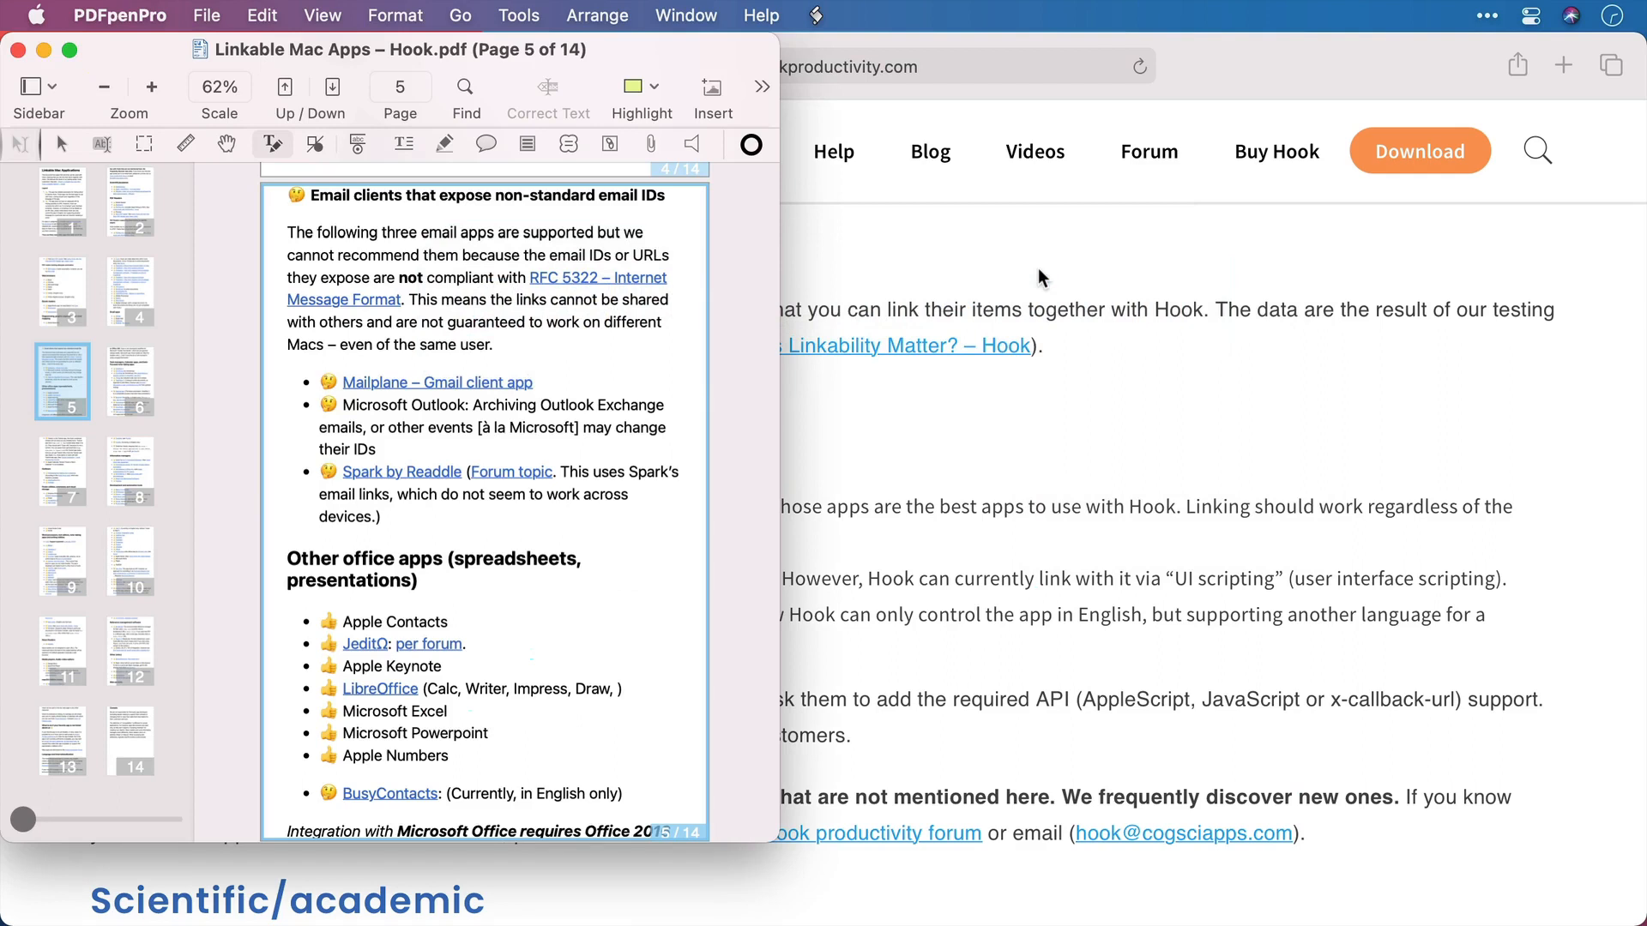
{"action": "key", "text": "super+shift+space"}
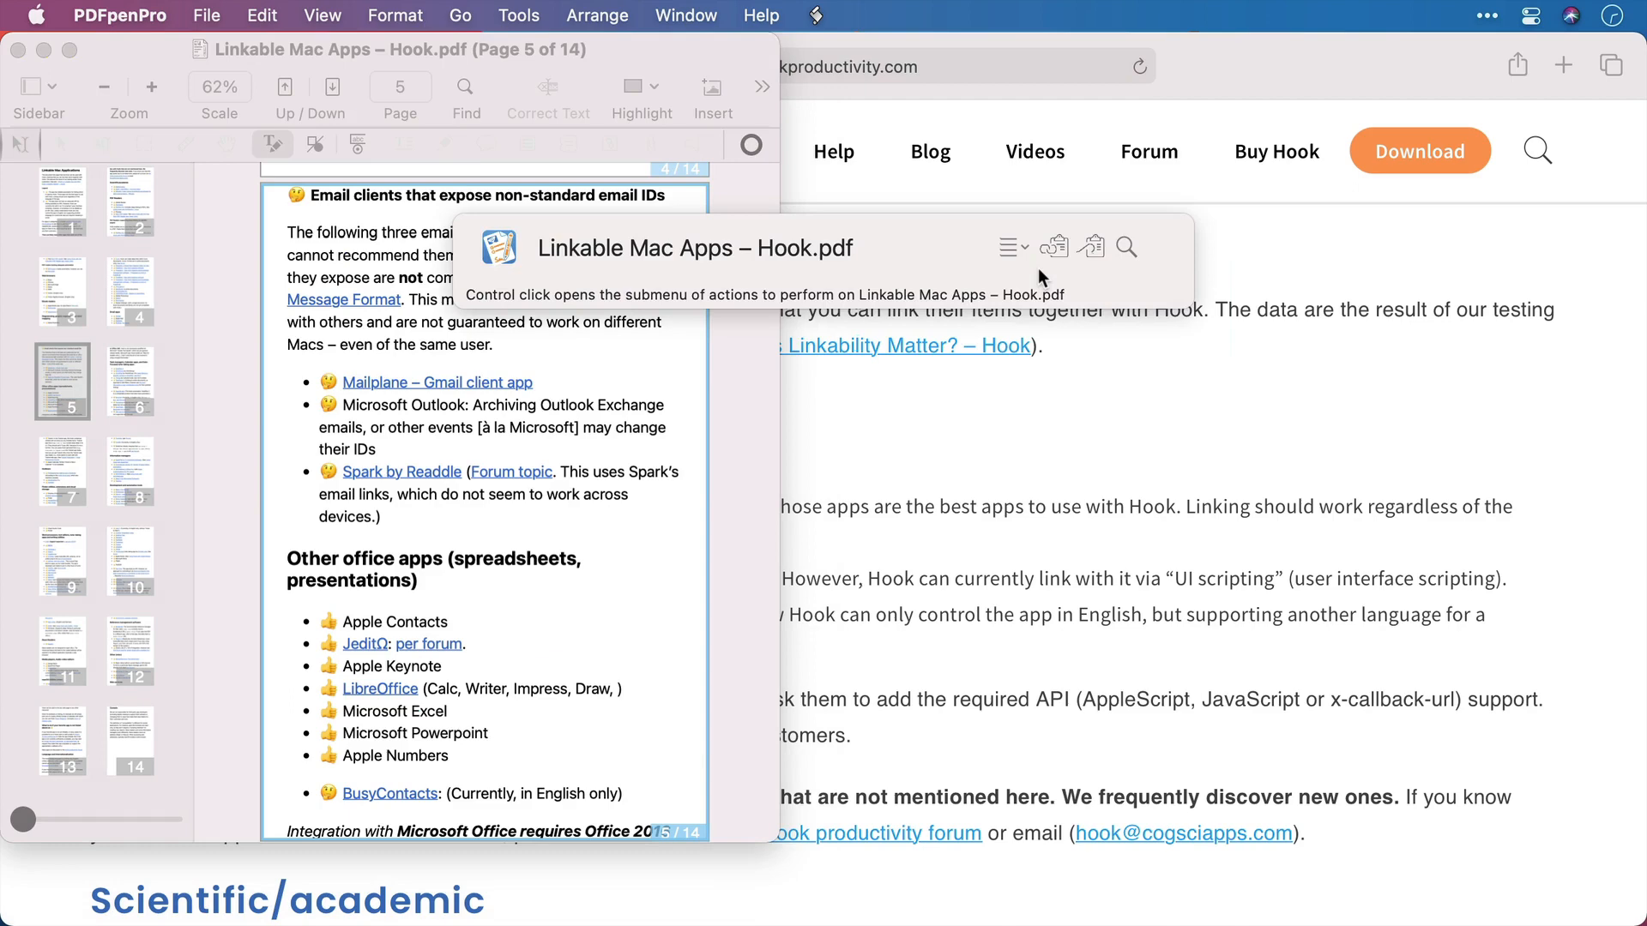
{"action": "left_click", "coordinate": [1025, 250]}
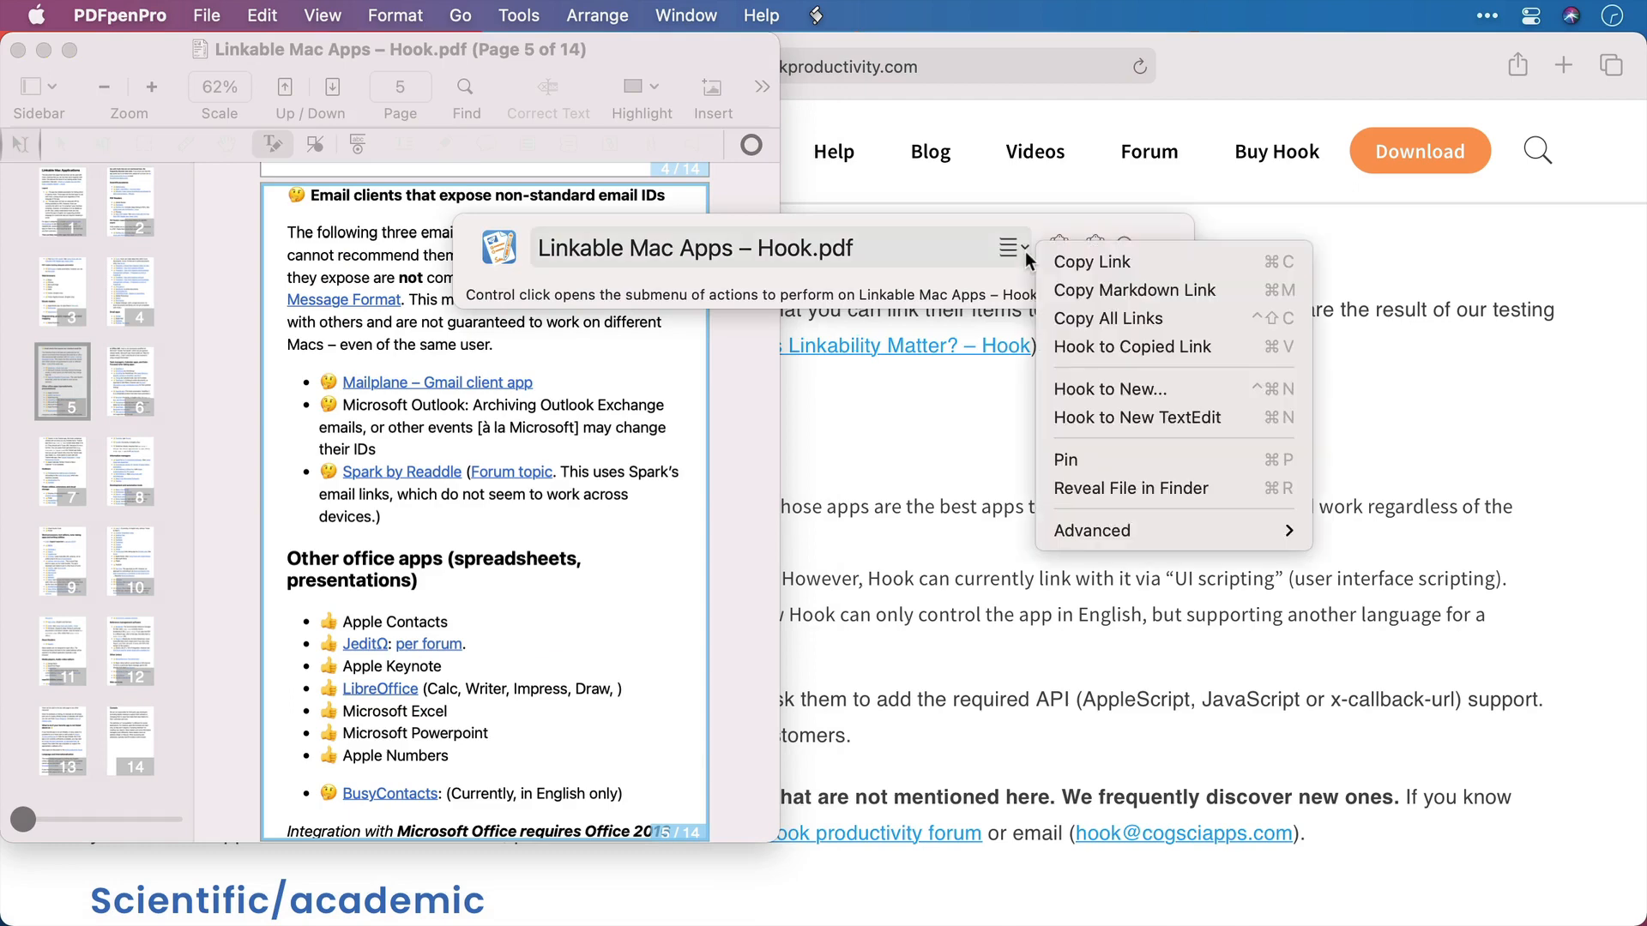
{"action": "left_click", "coordinate": [1107, 346]}
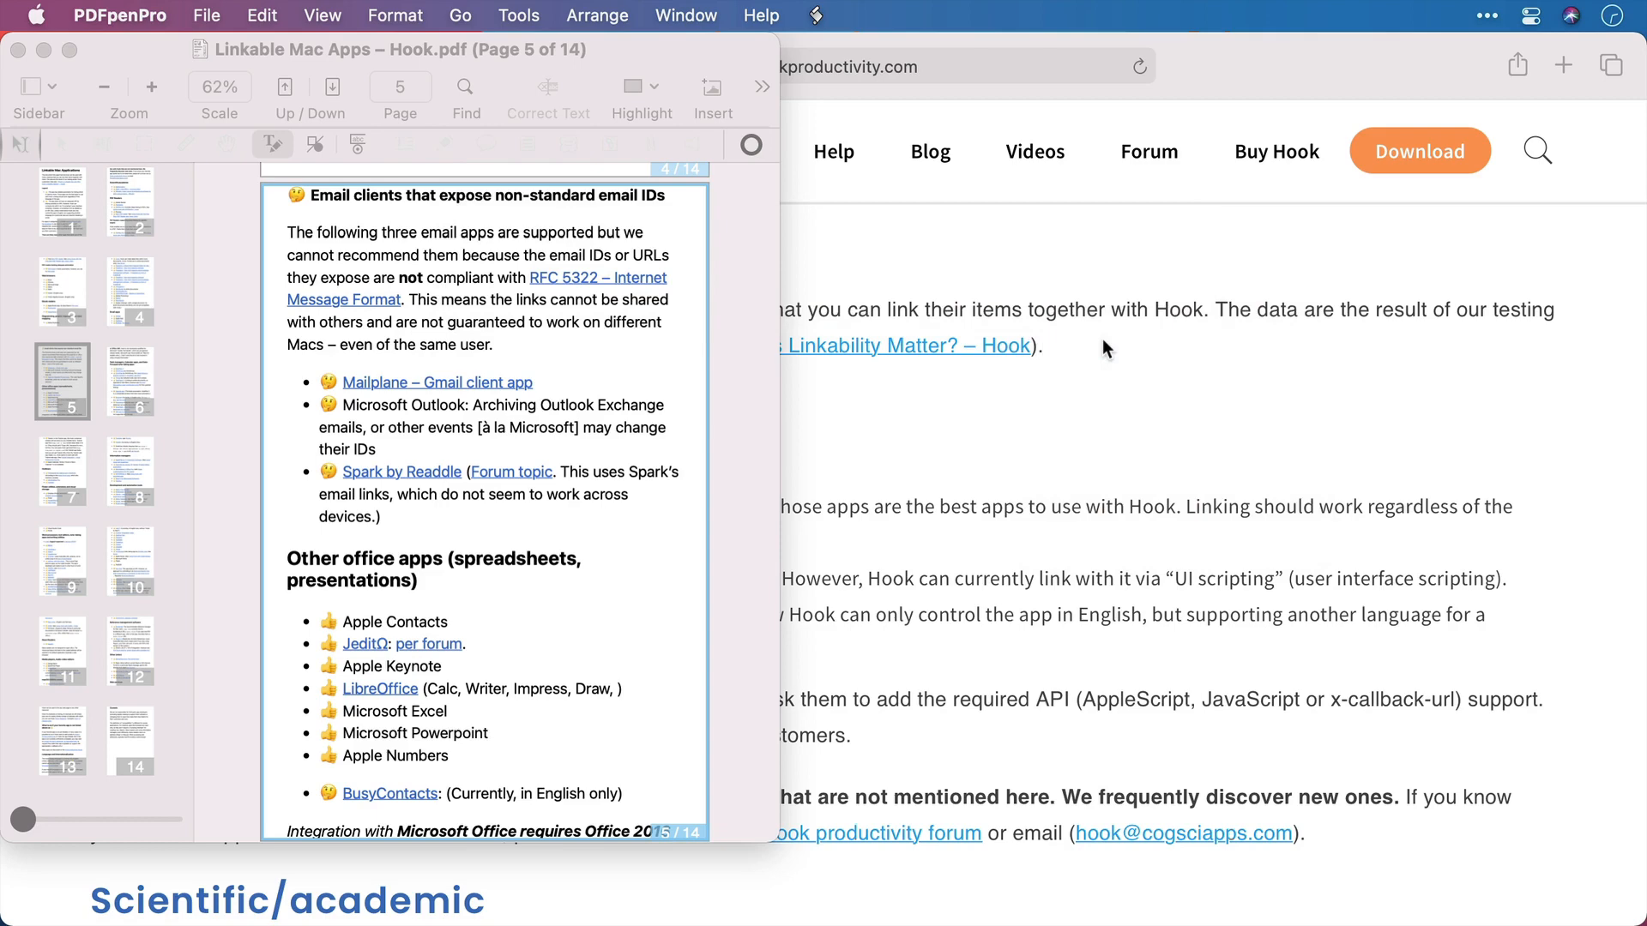
Step: Check the hooked link in both directions by opening the web page from the PDF and the PDF from the web page
{"action": "key", "text": "super+shift+space"}
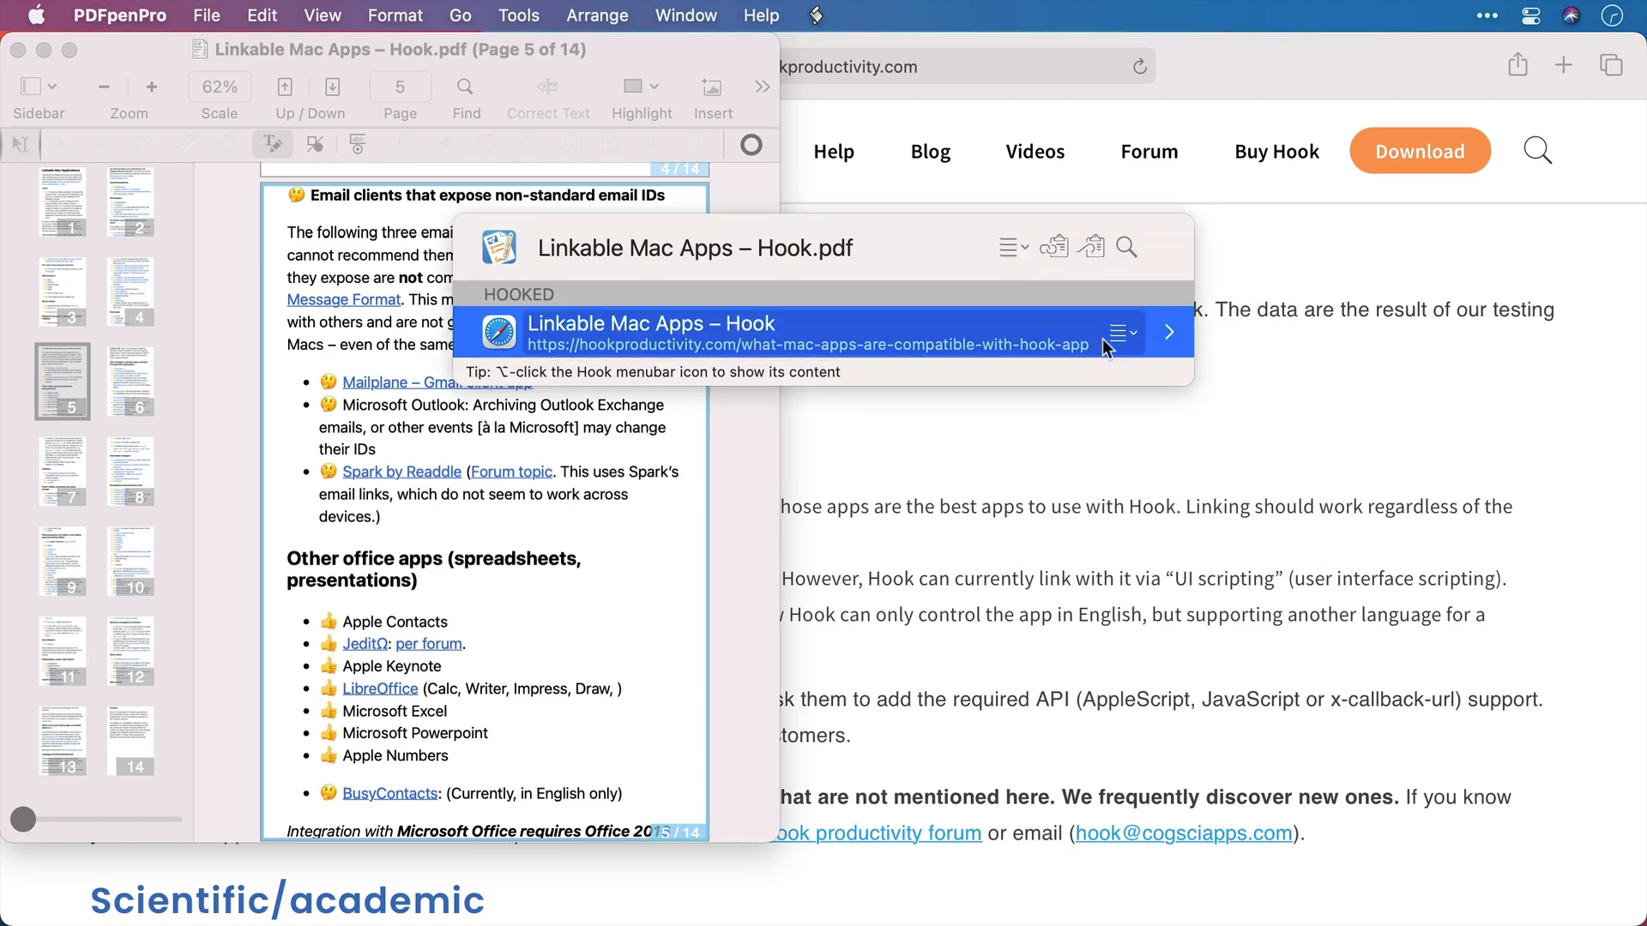
{"action": "key", "text": "Return"}
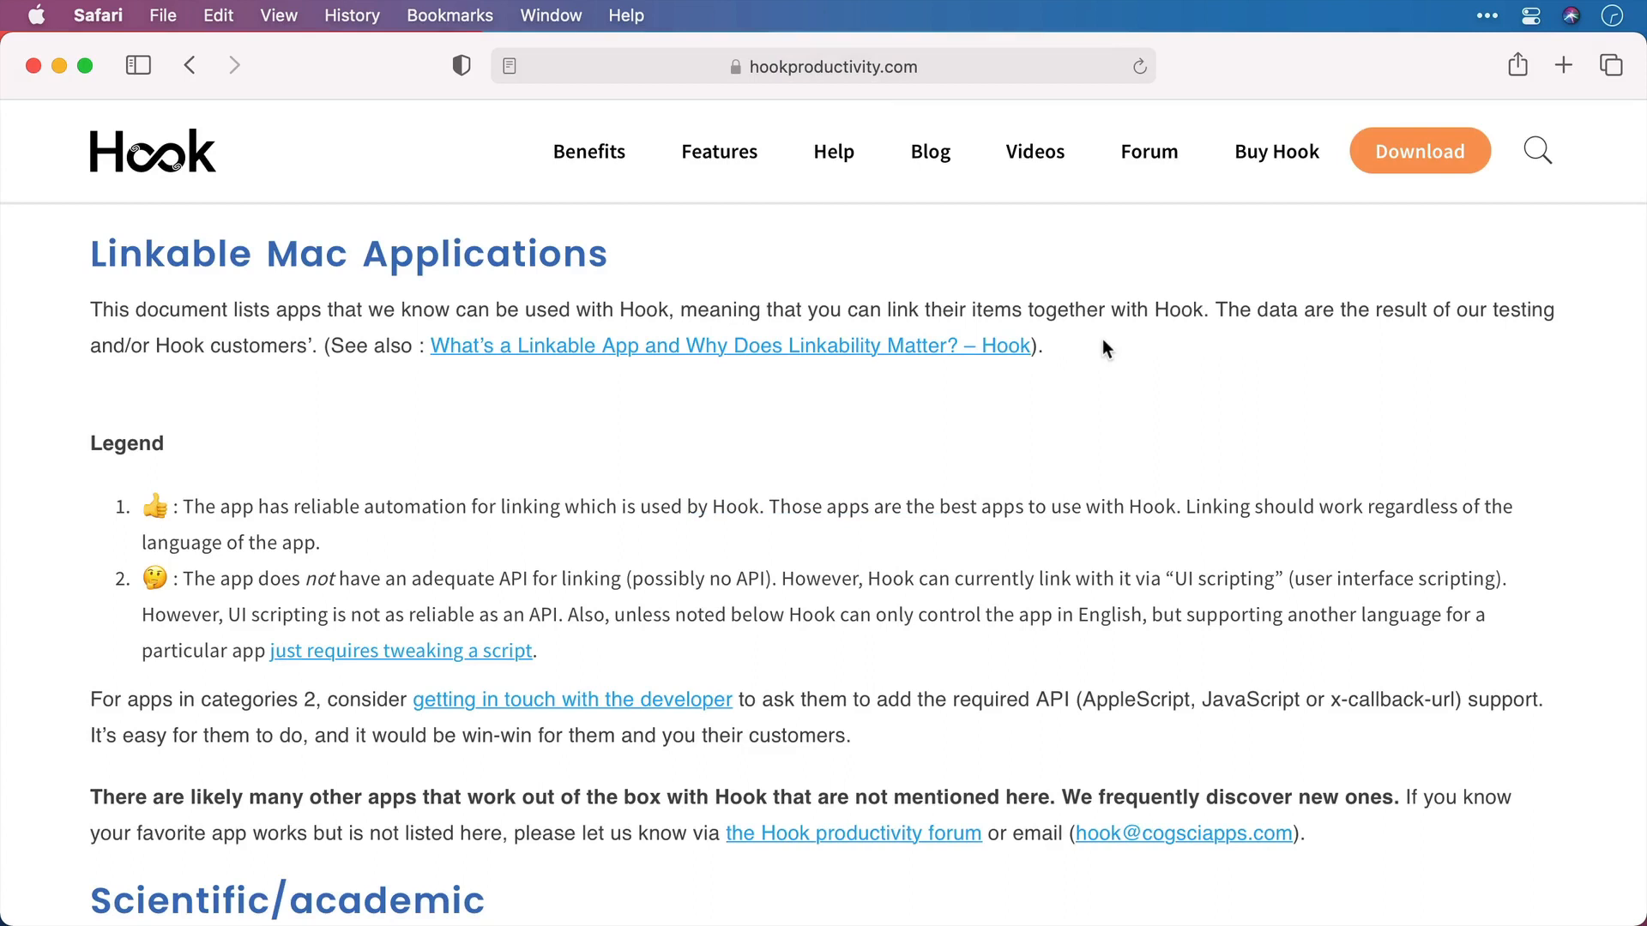
{"action": "key", "text": "shift+super+space"}
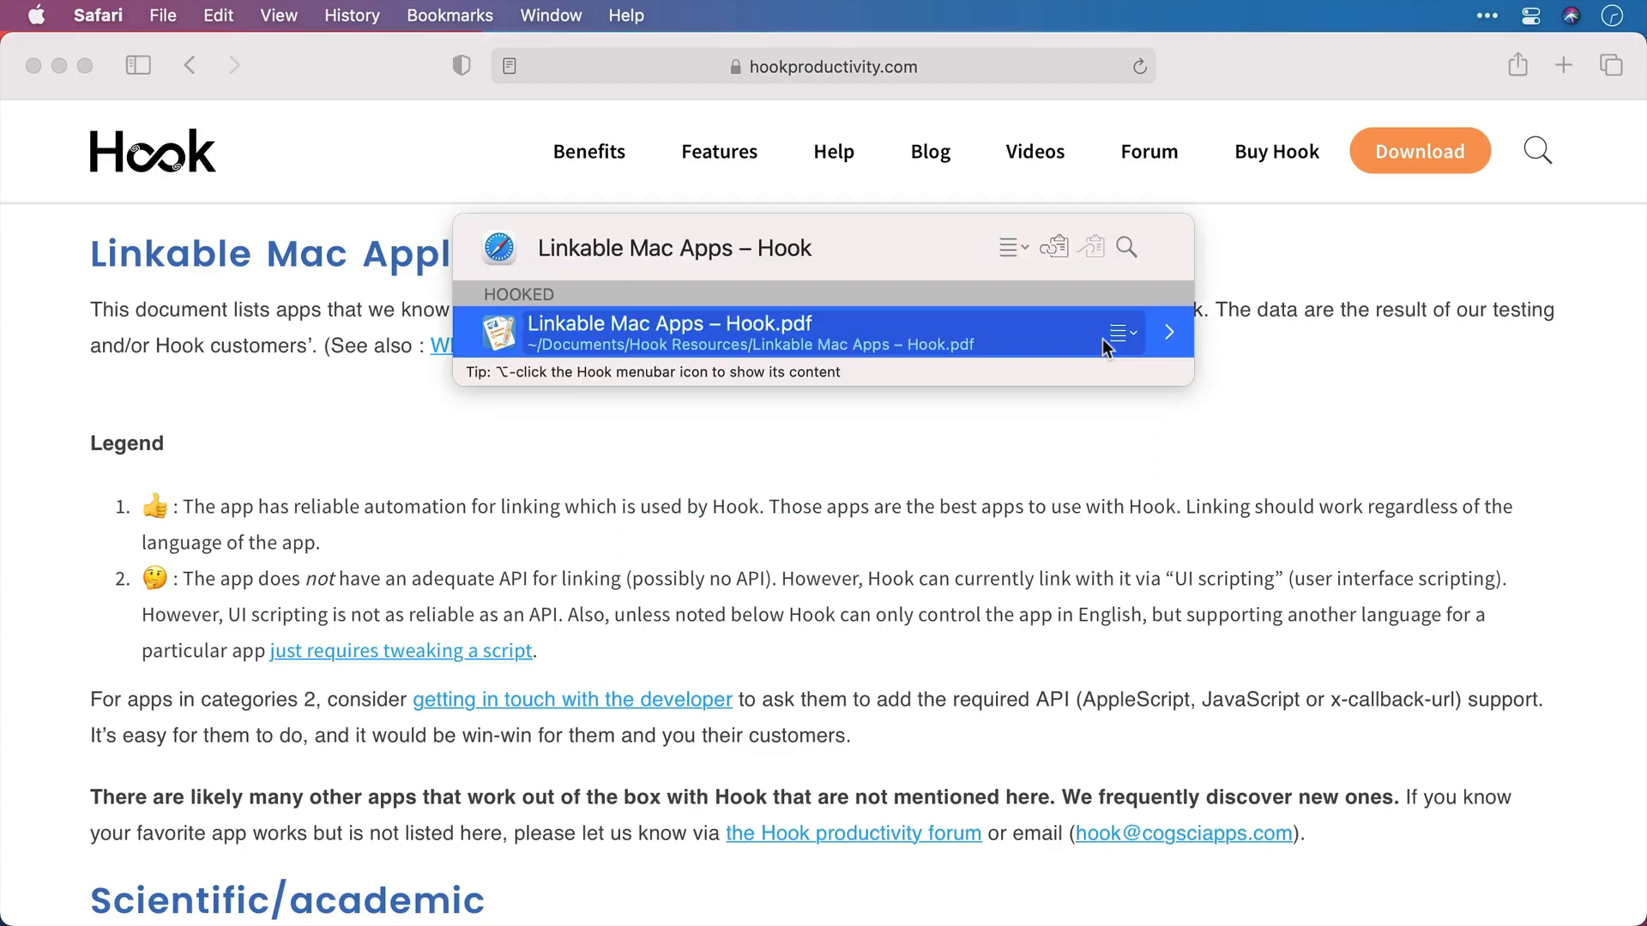
{"action": "key", "text": "Return"}
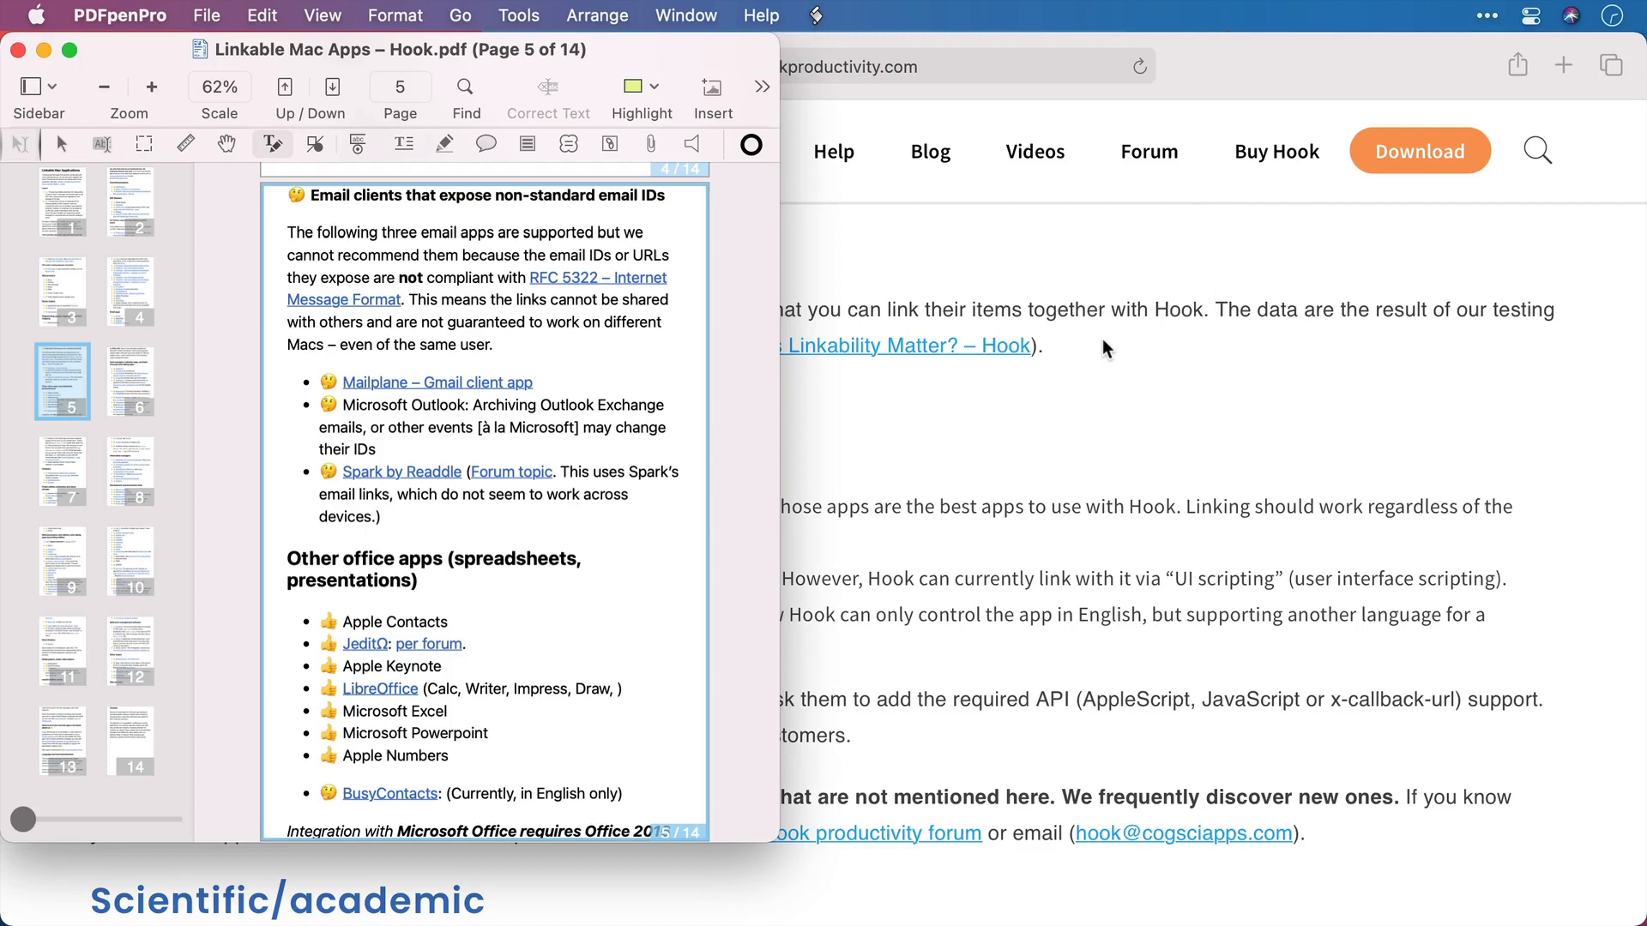
Step: Minimise the Safari window and go to page 1 of the PDF in PDFpenPro
{"action": "left_click", "coordinate": [1093, 253]}
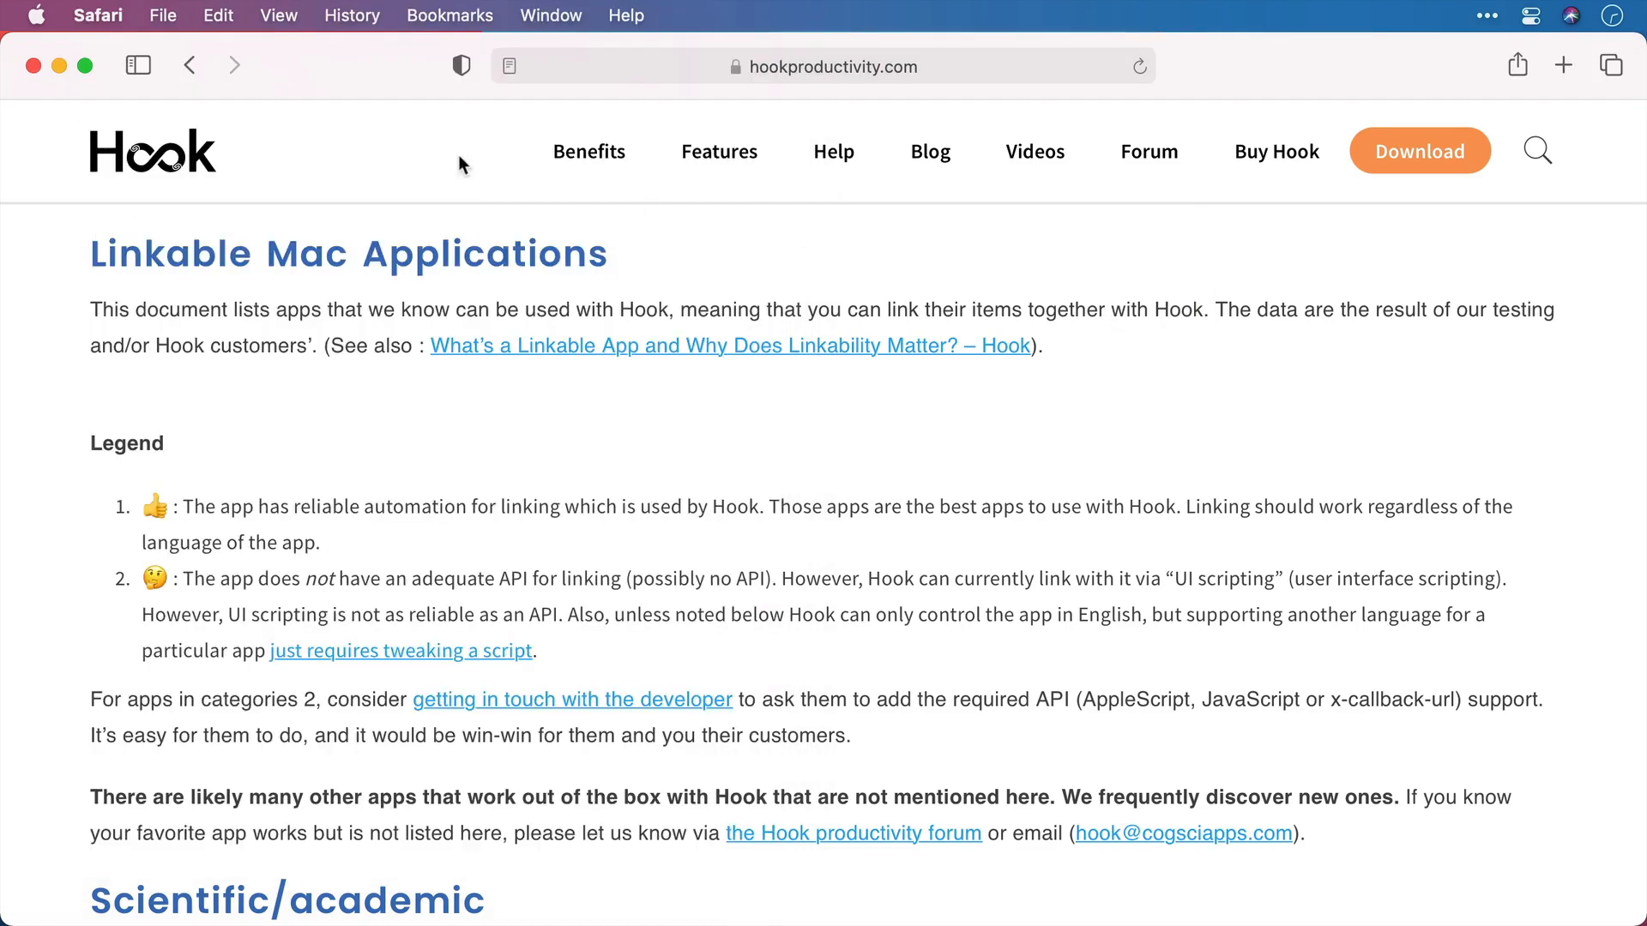
{"action": "left_click", "coordinate": [59, 60]}
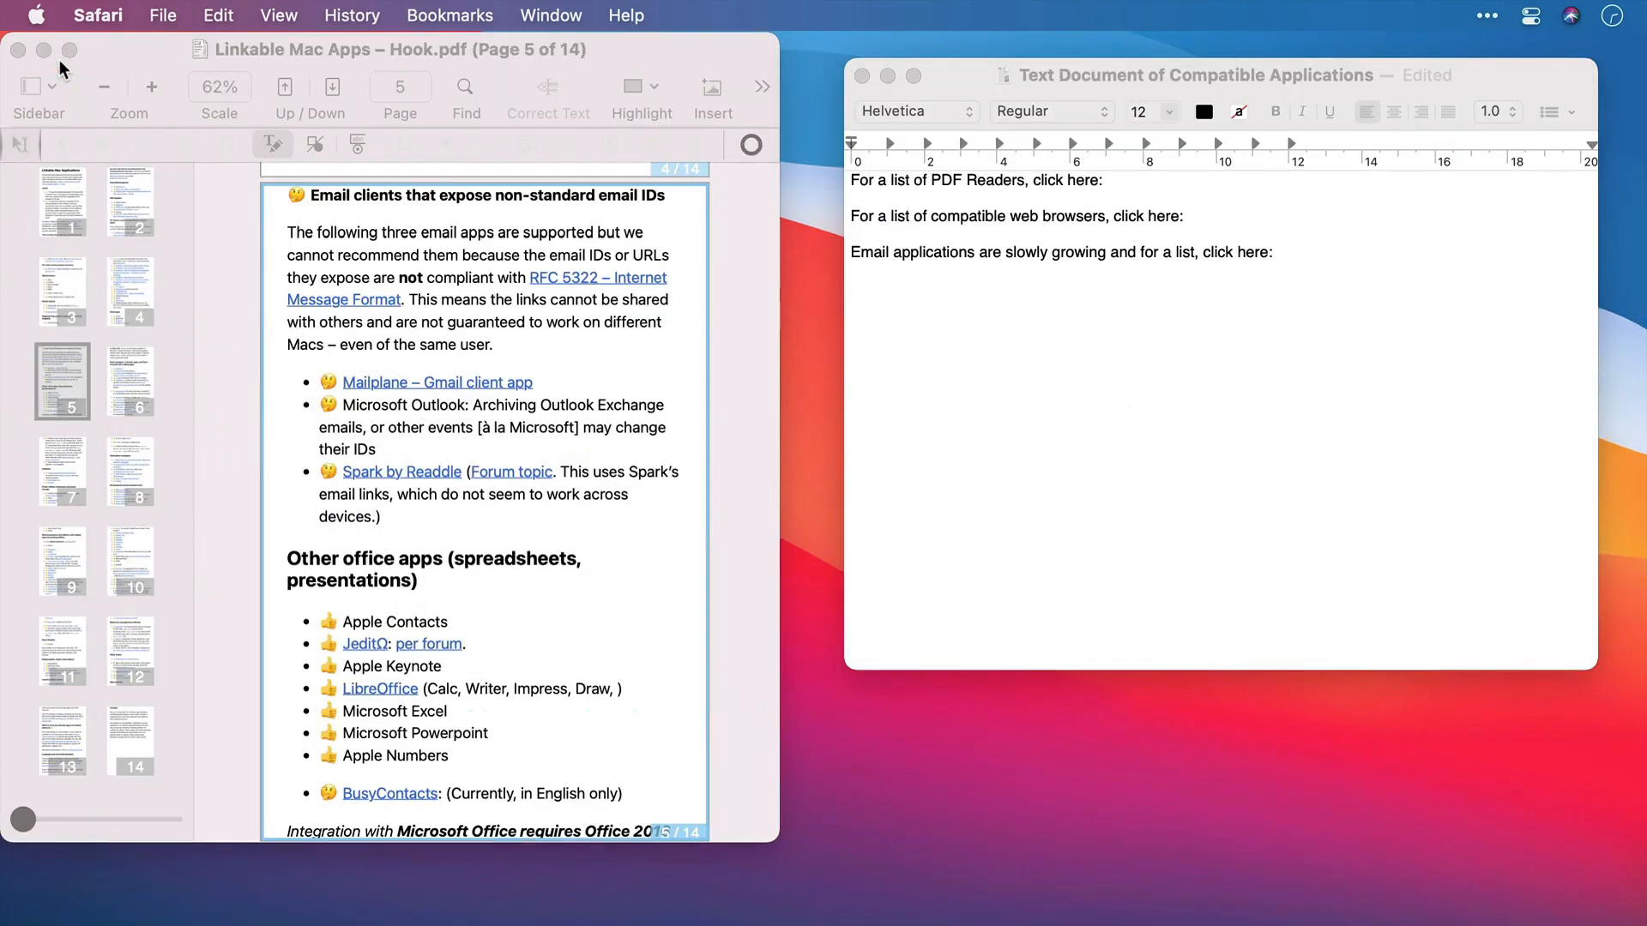
{"action": "left_click", "coordinate": [69, 173]}
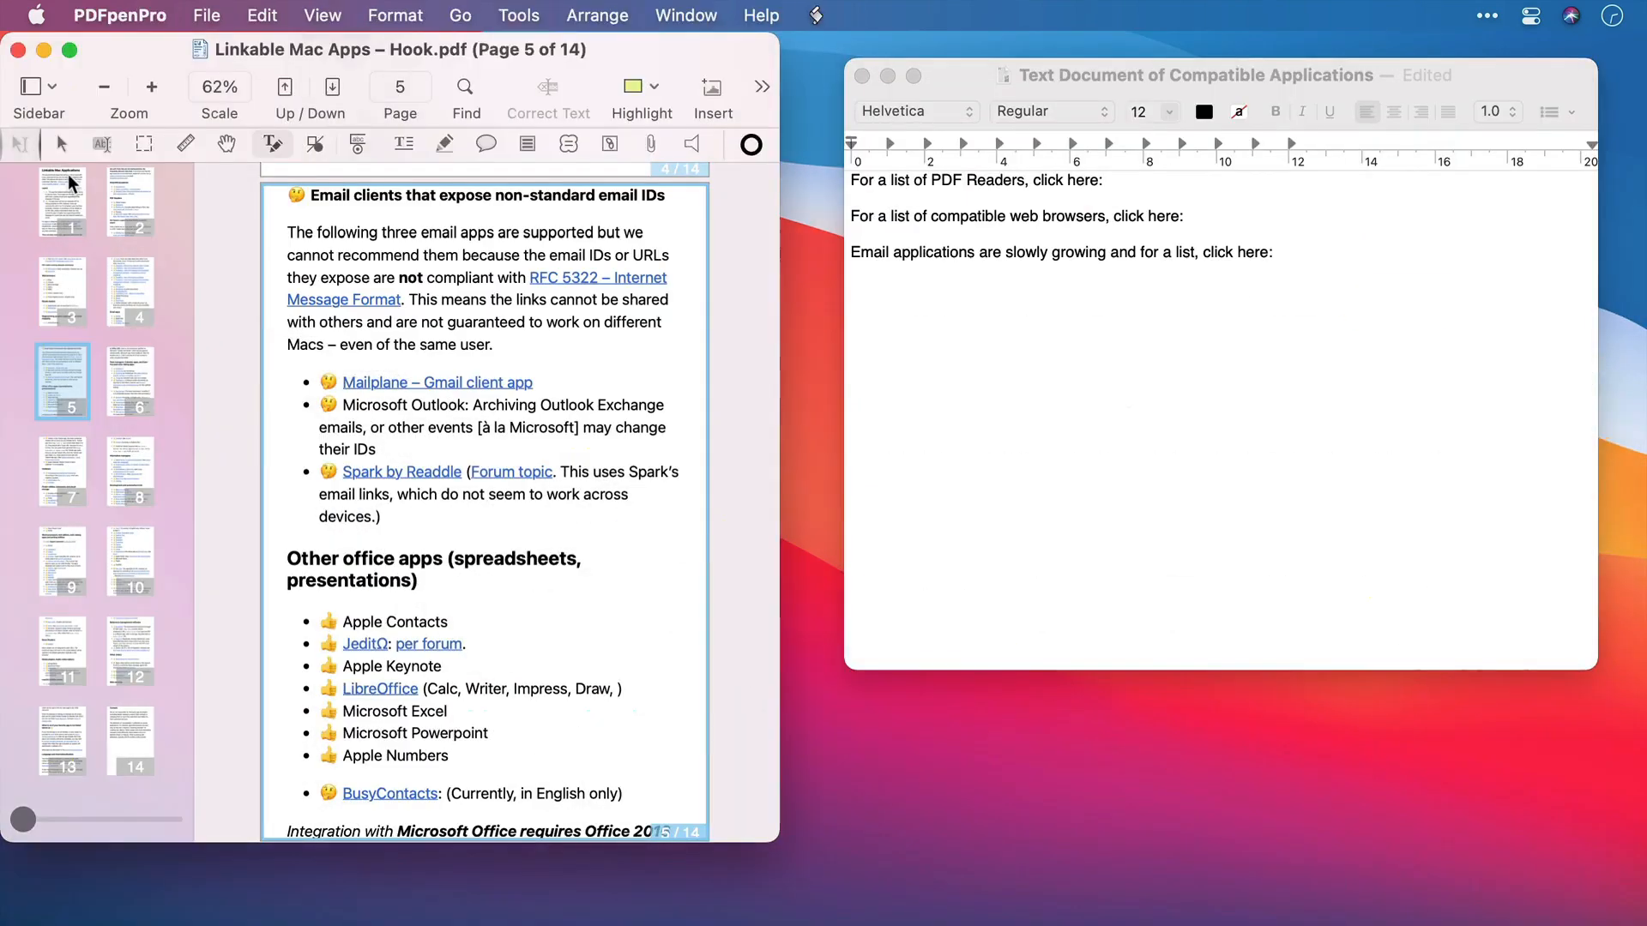
{"action": "left_click", "coordinate": [69, 173]}
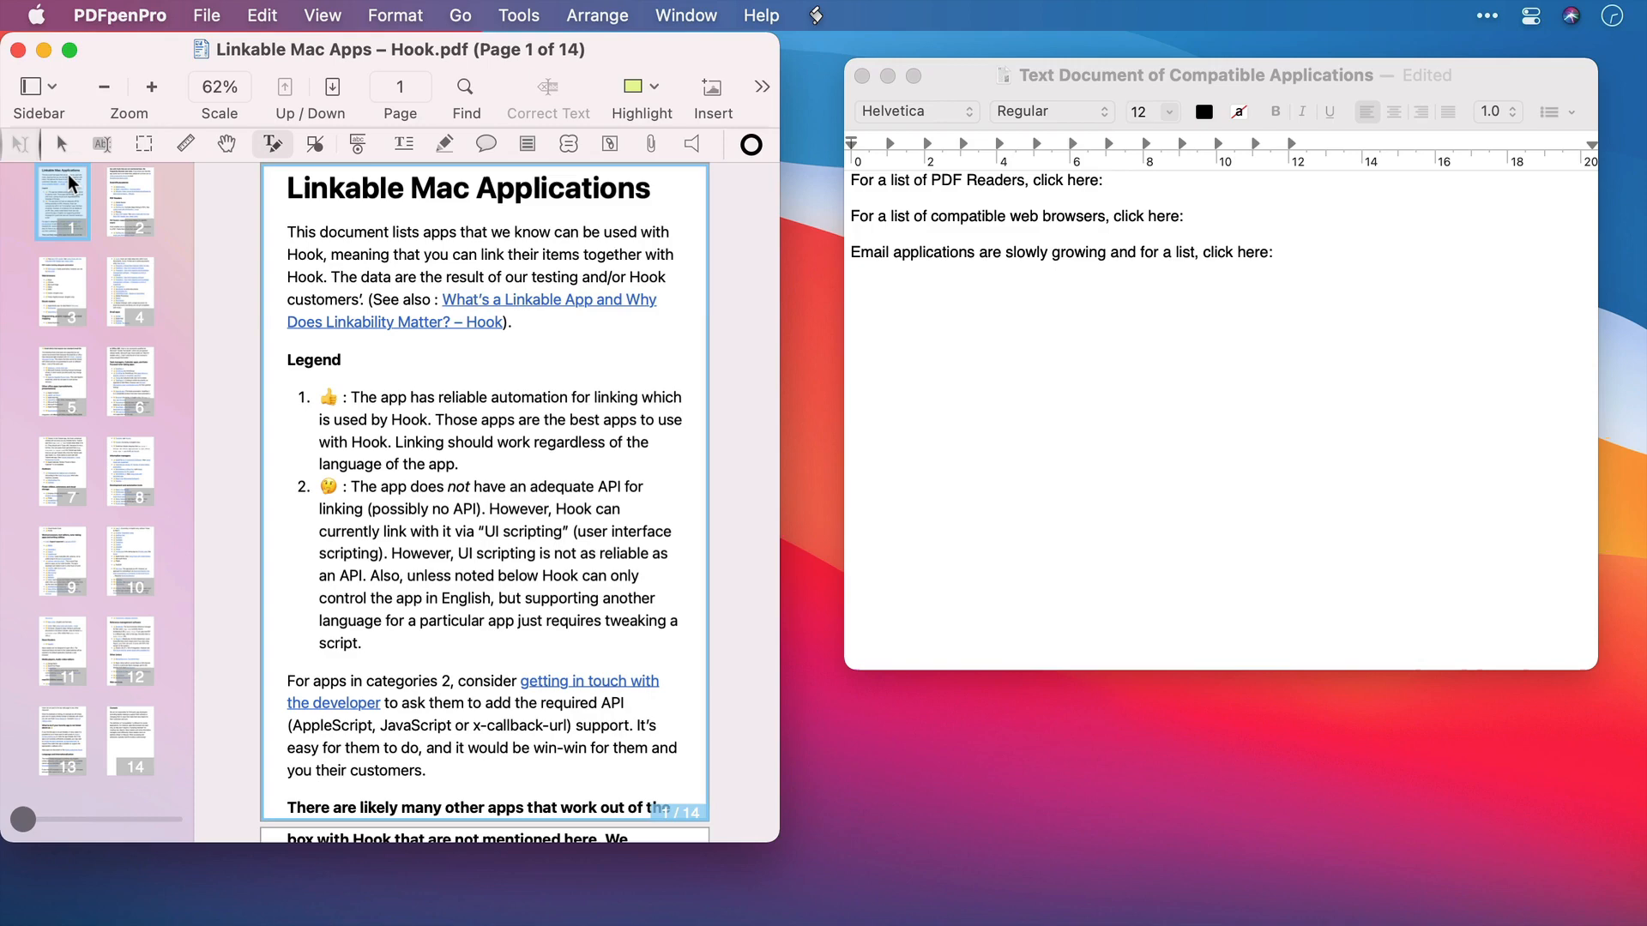
Step: Copy a Hook link to the "PDF Readers" heading on page 2 and paste it after the PDF Readers line in the TextEdit document
{"action": "scroll", "coordinate": [429, 573], "scroll_direction": "down", "scroll_amount": 8}
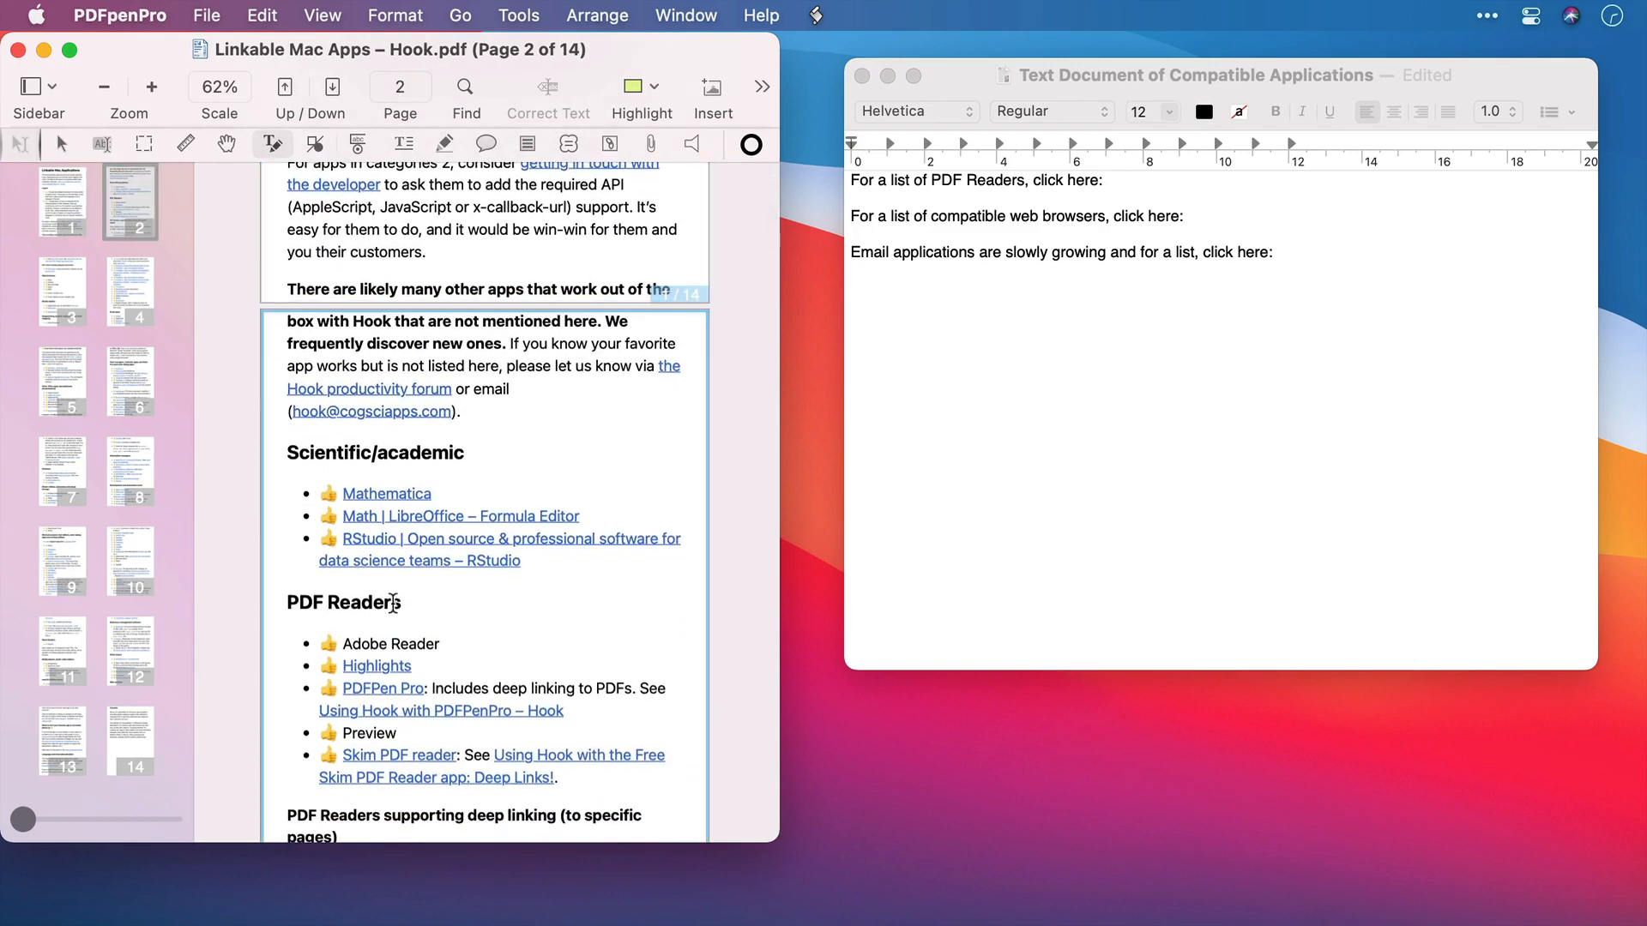
{"action": "triple_click", "coordinate": [393, 604]}
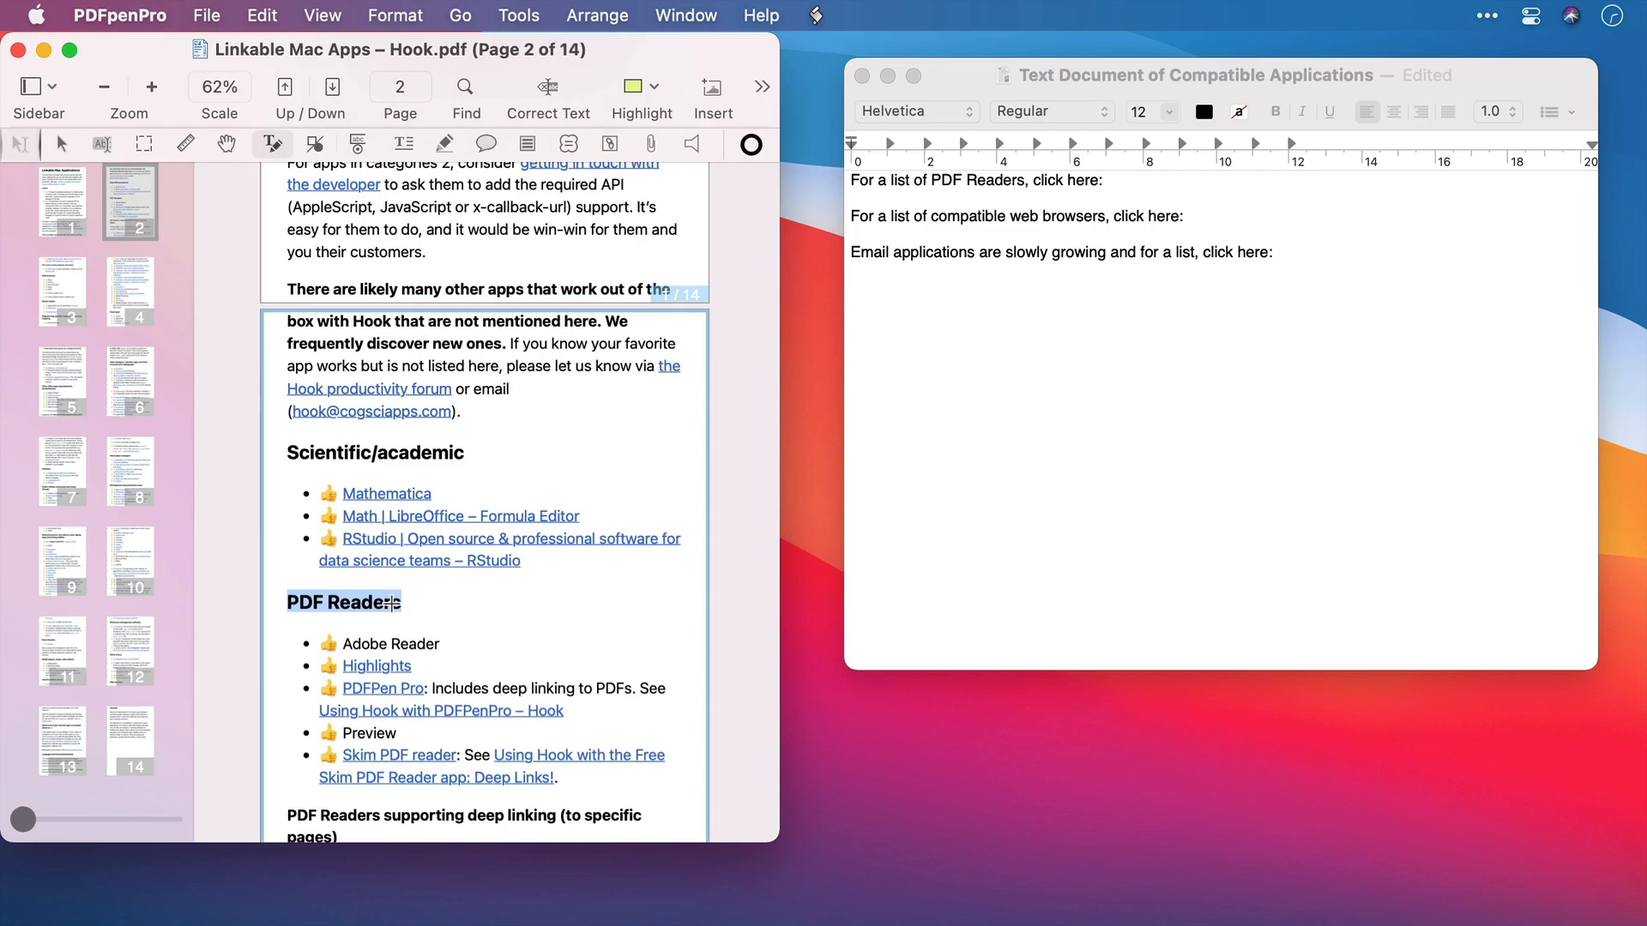
{"action": "key", "text": "super+shift+space"}
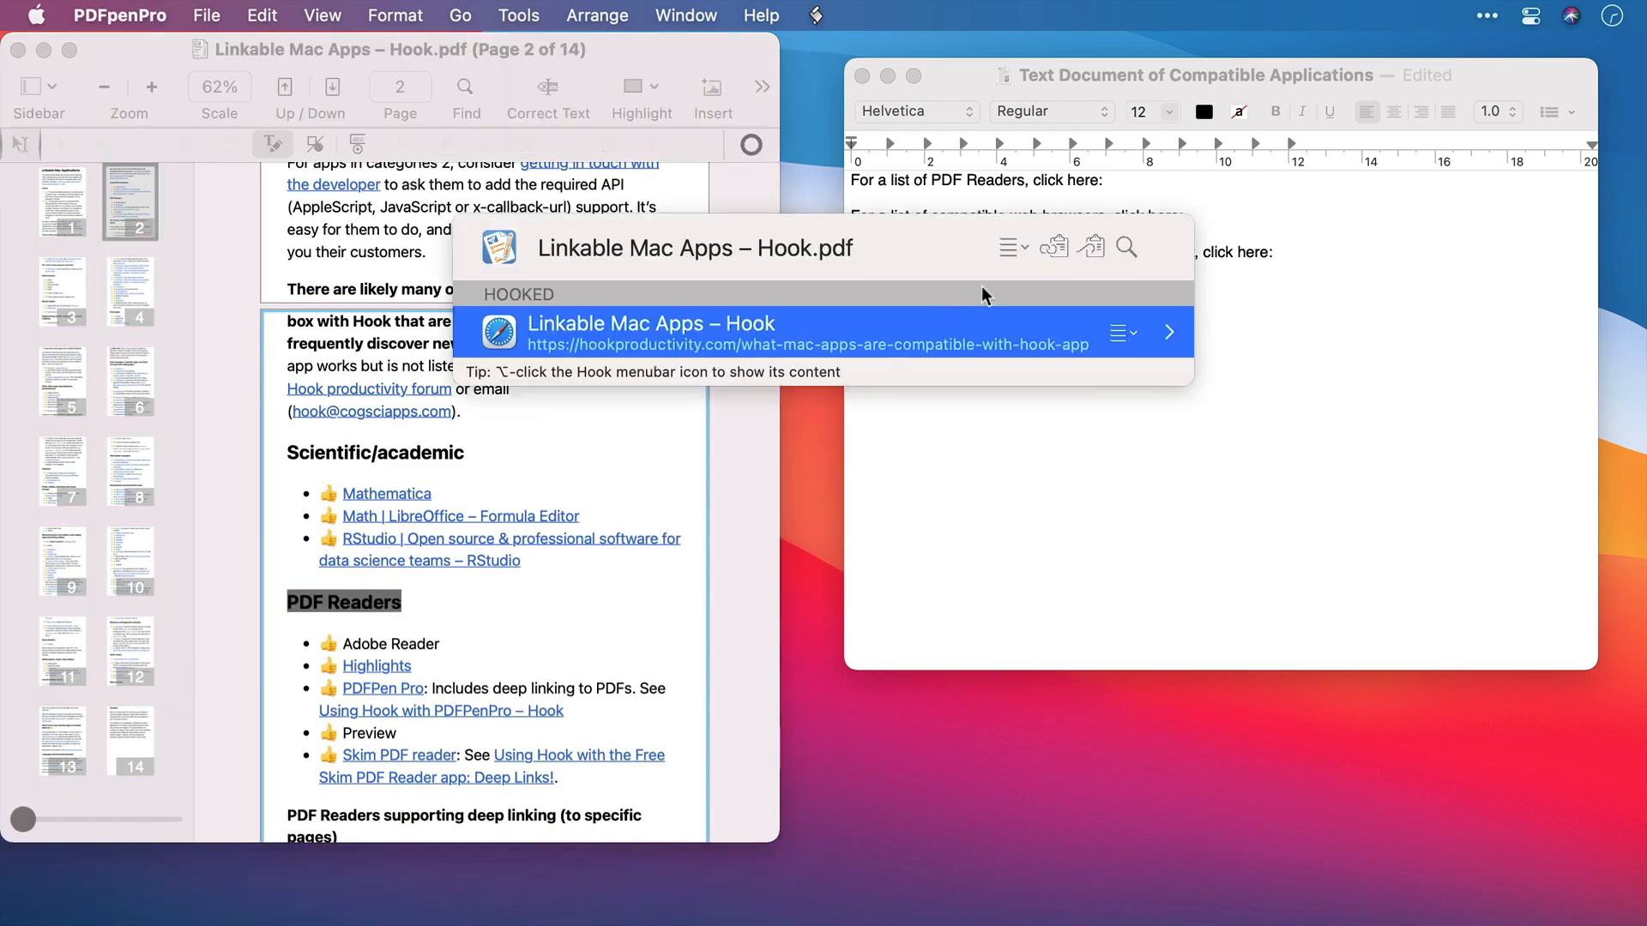
{"action": "left_click", "coordinate": [1020, 247]}
{"action": "left_click", "coordinate": [1054, 268]}
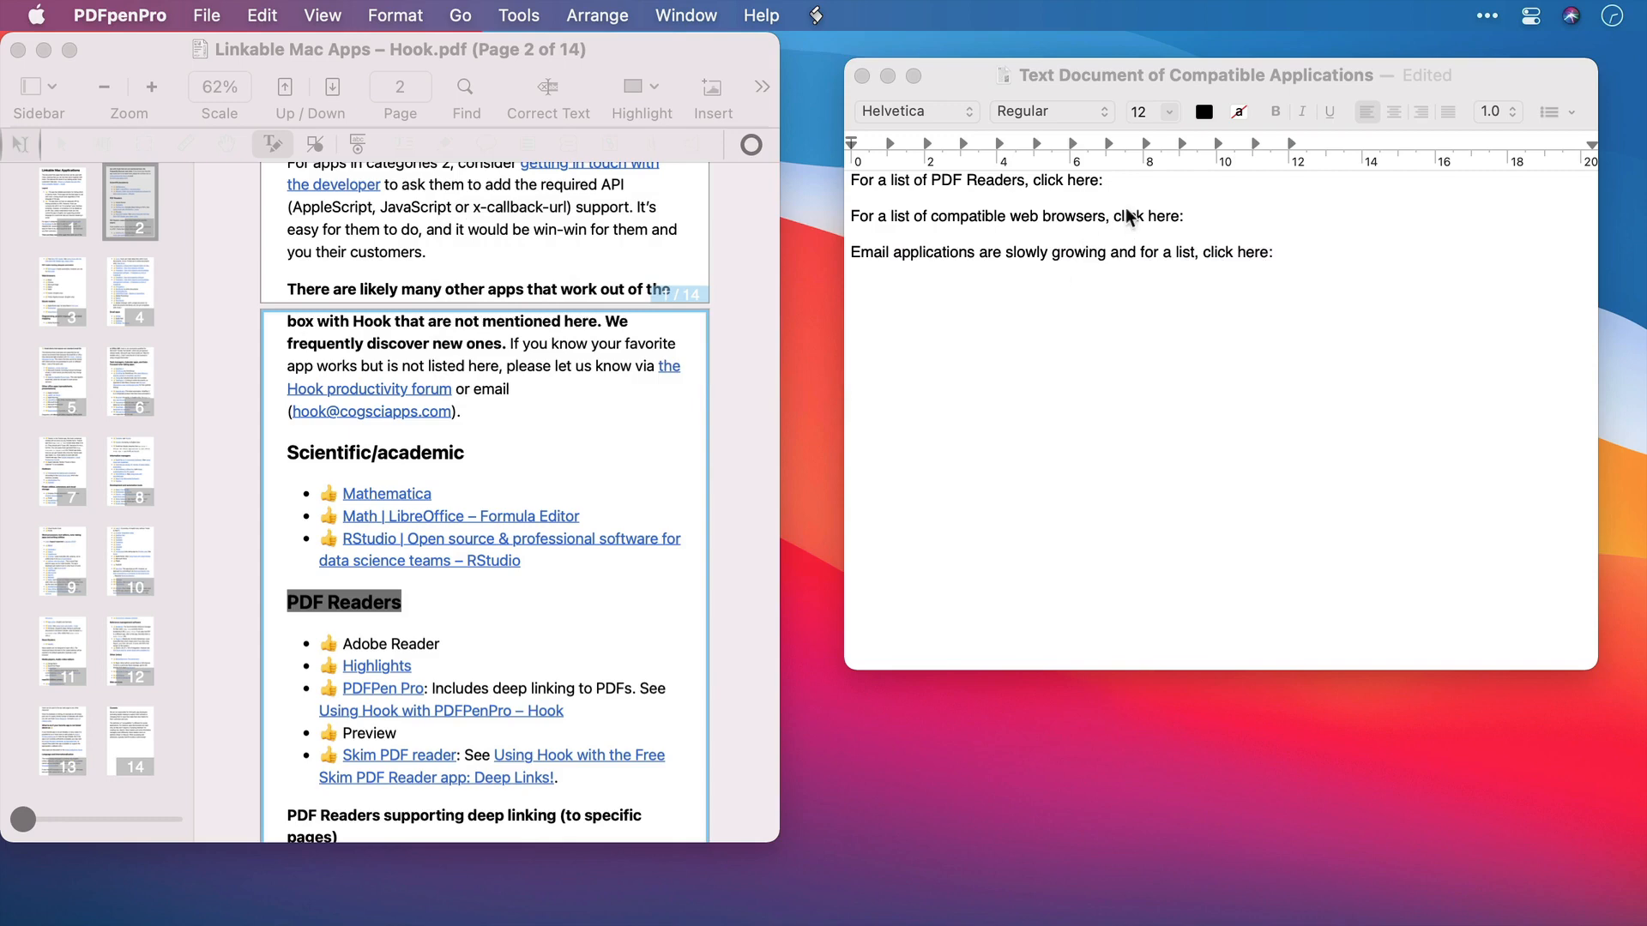
{"action": "left_click", "coordinate": [1127, 178]}
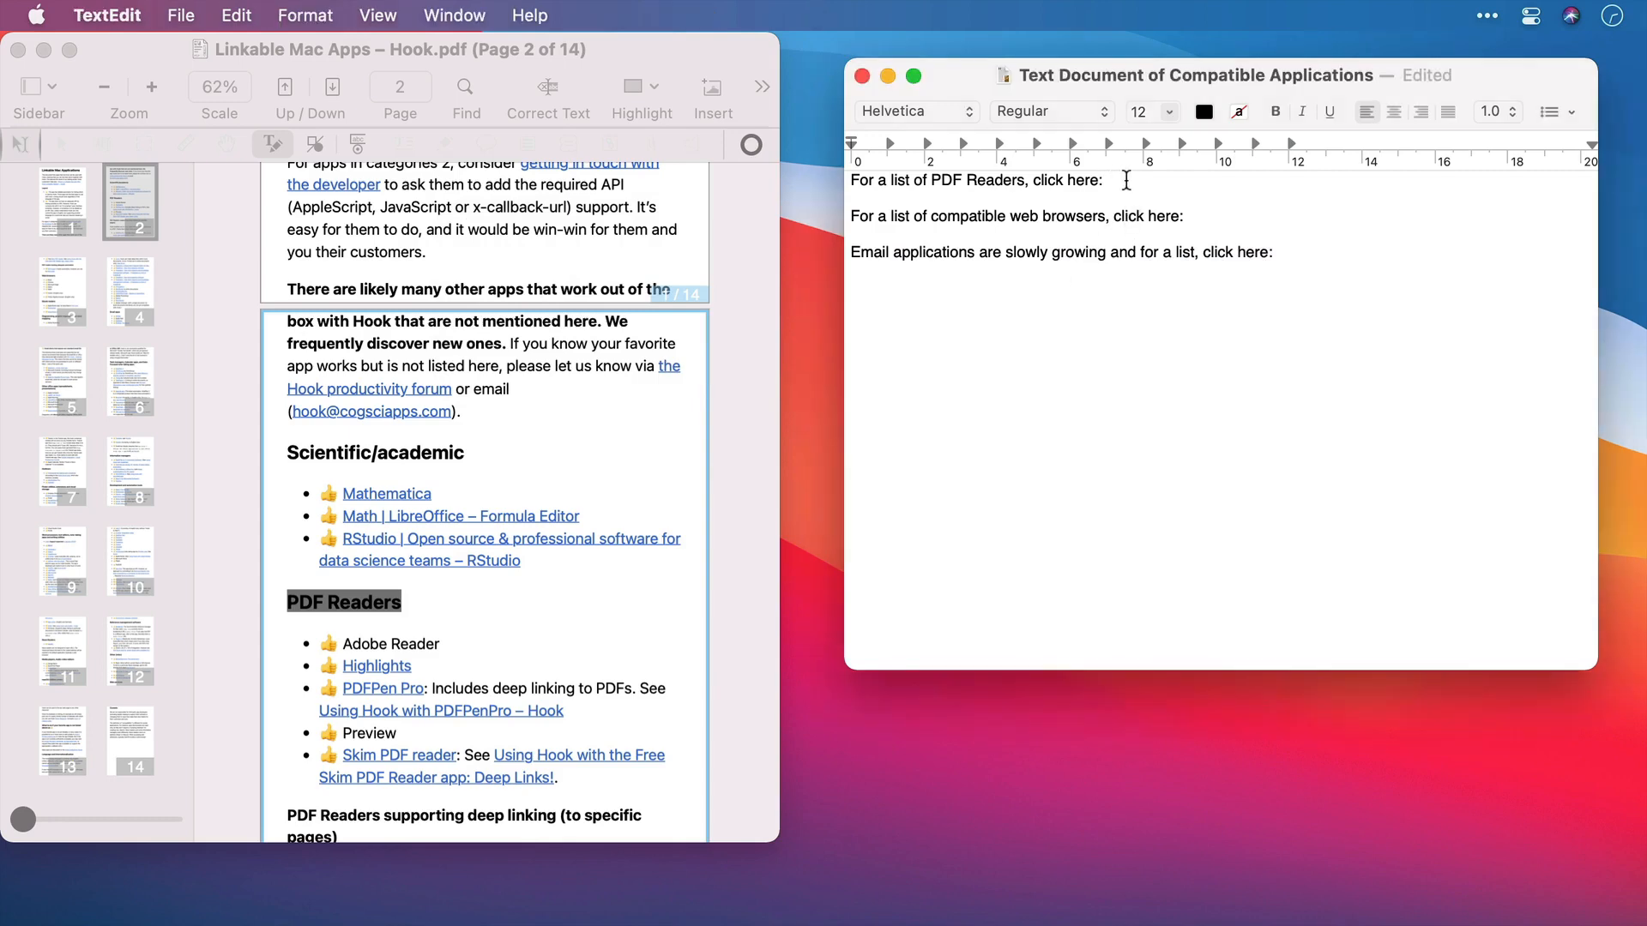
{"action": "key", "text": "super+v"}
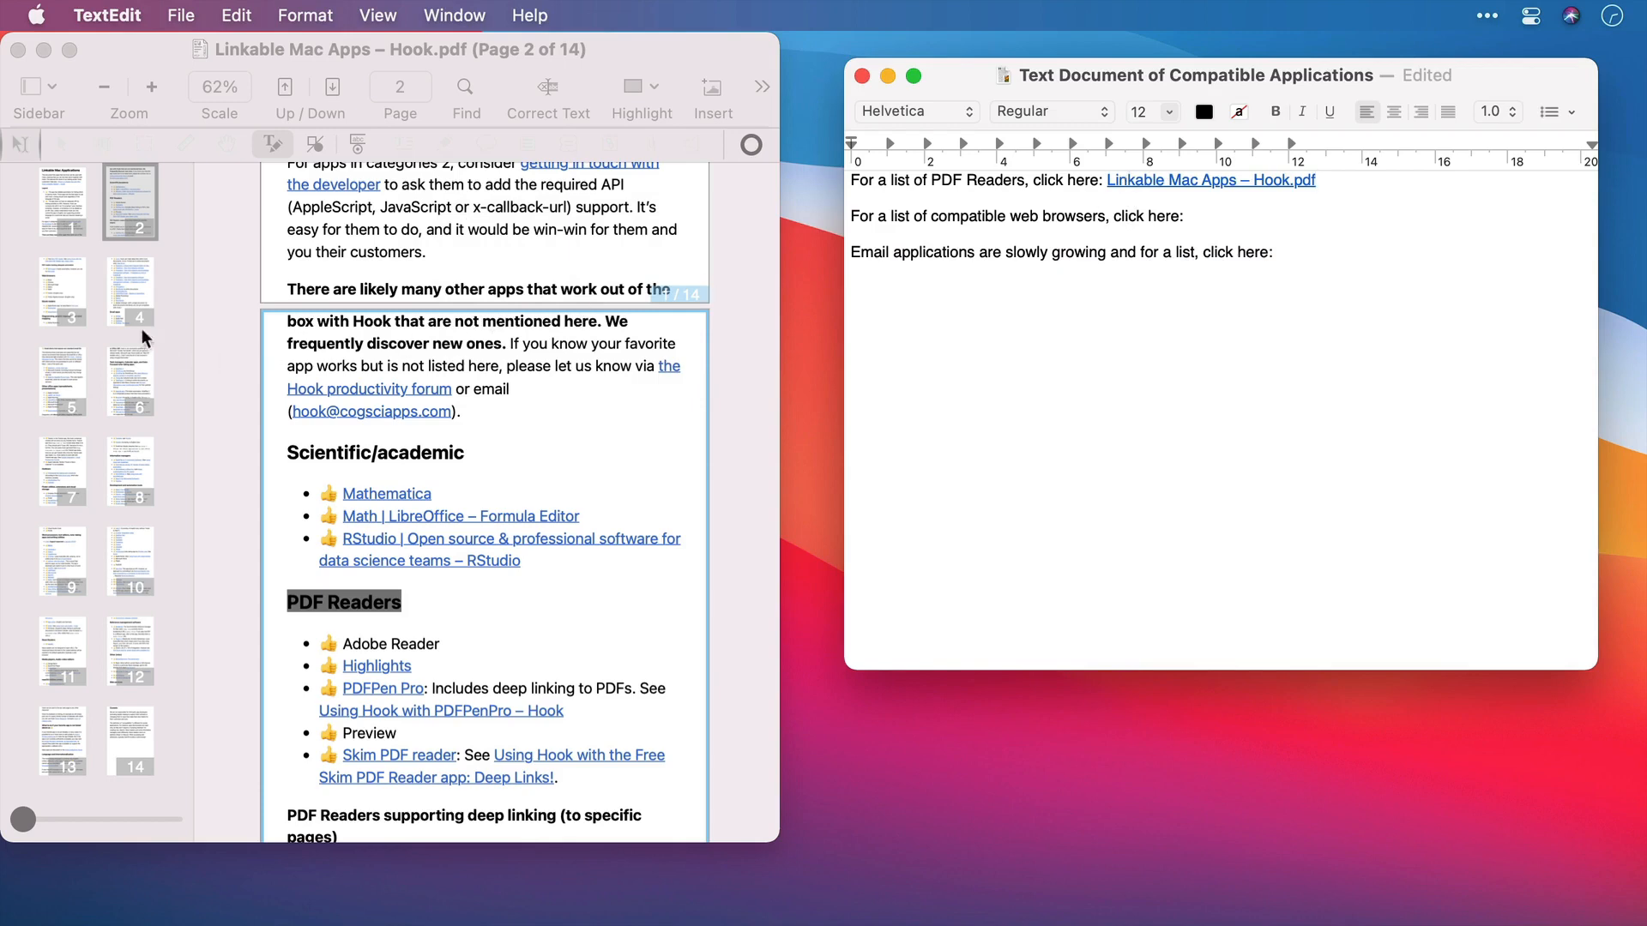
Step: Copy a Hook link to the "Web browsers" heading on page 3 and paste it after the compatible web browsers line in TextEdit
{"action": "left_click", "coordinate": [69, 311]}
{"action": "left_click", "coordinate": [68, 310]}
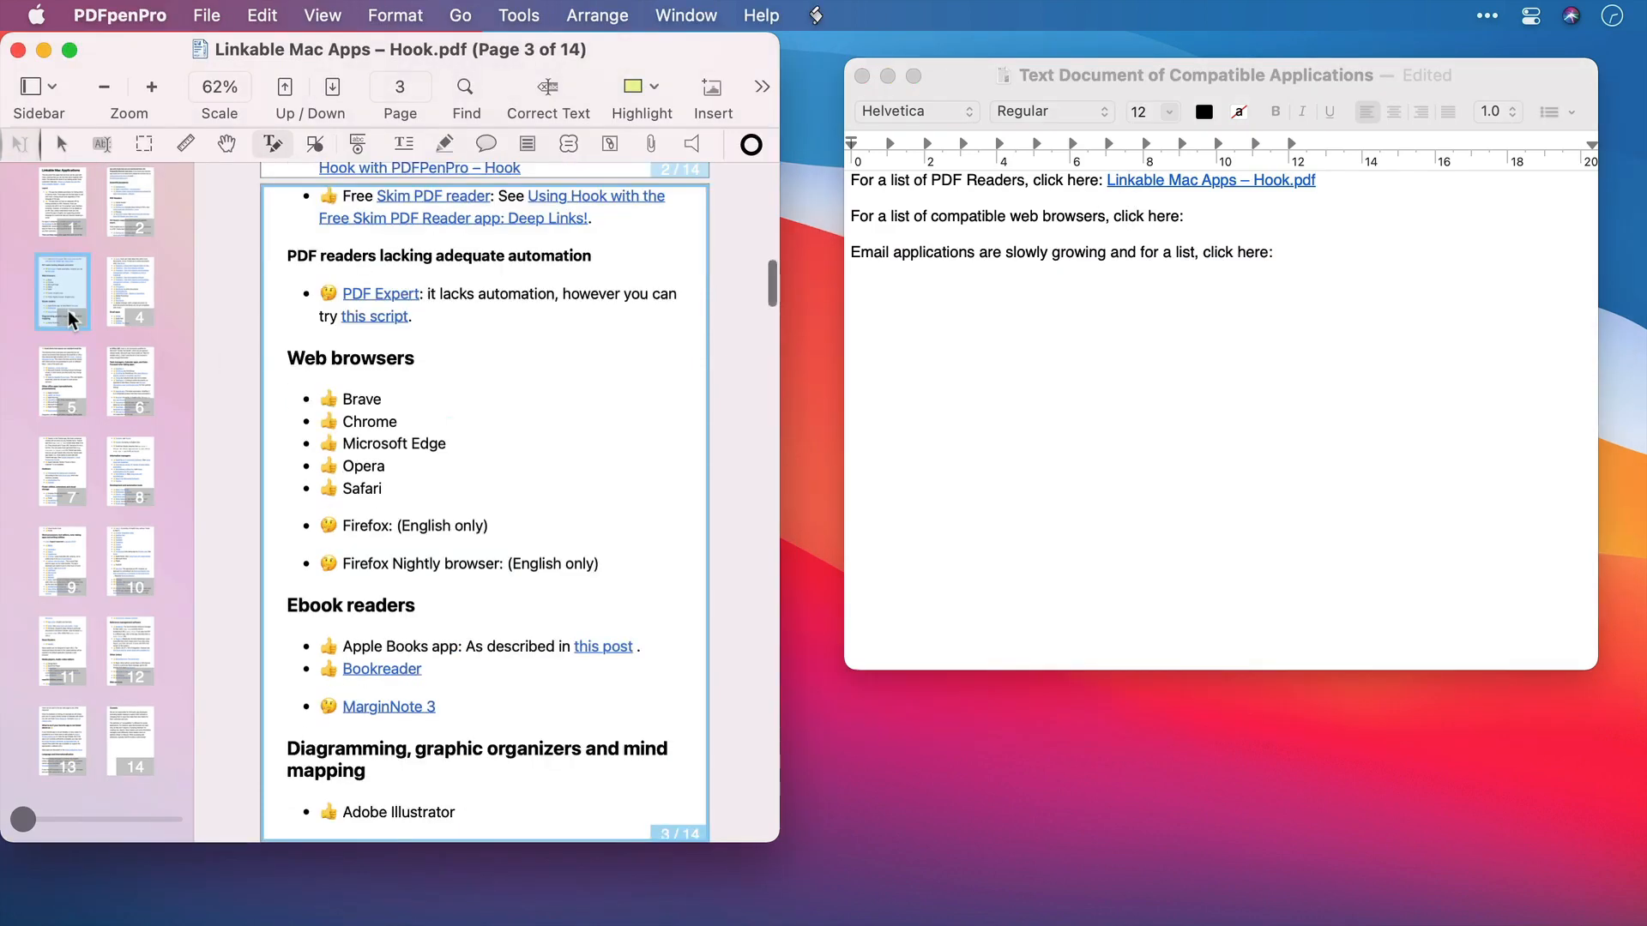
{"action": "triple_click", "coordinate": [376, 357]}
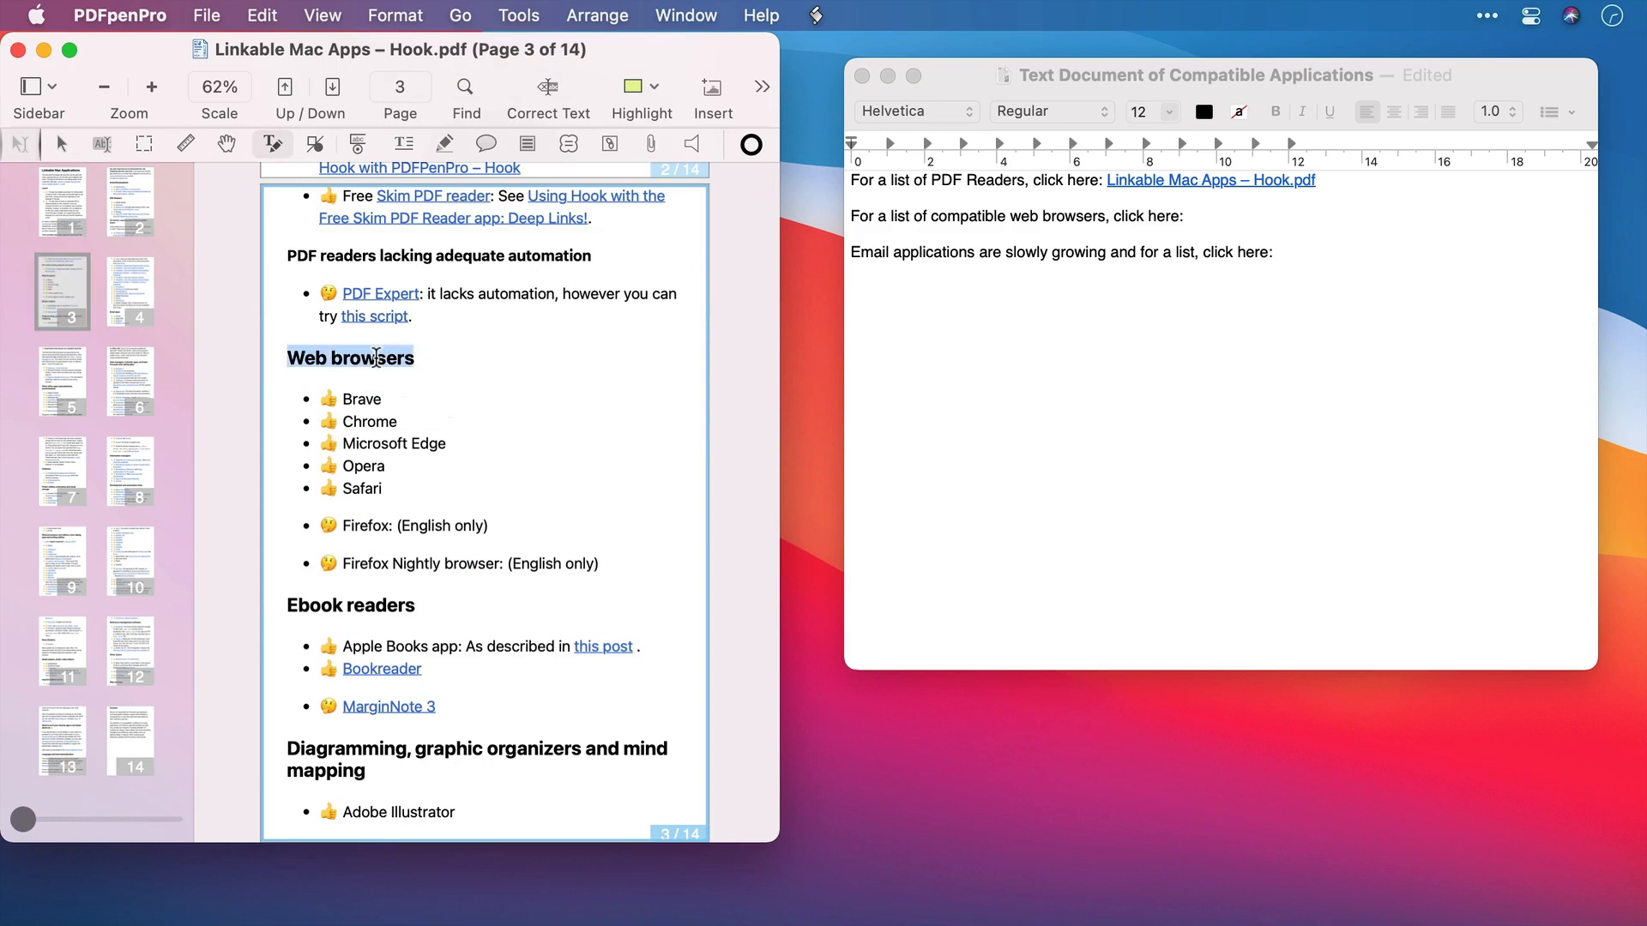
{"action": "key", "text": "super+shift+space"}
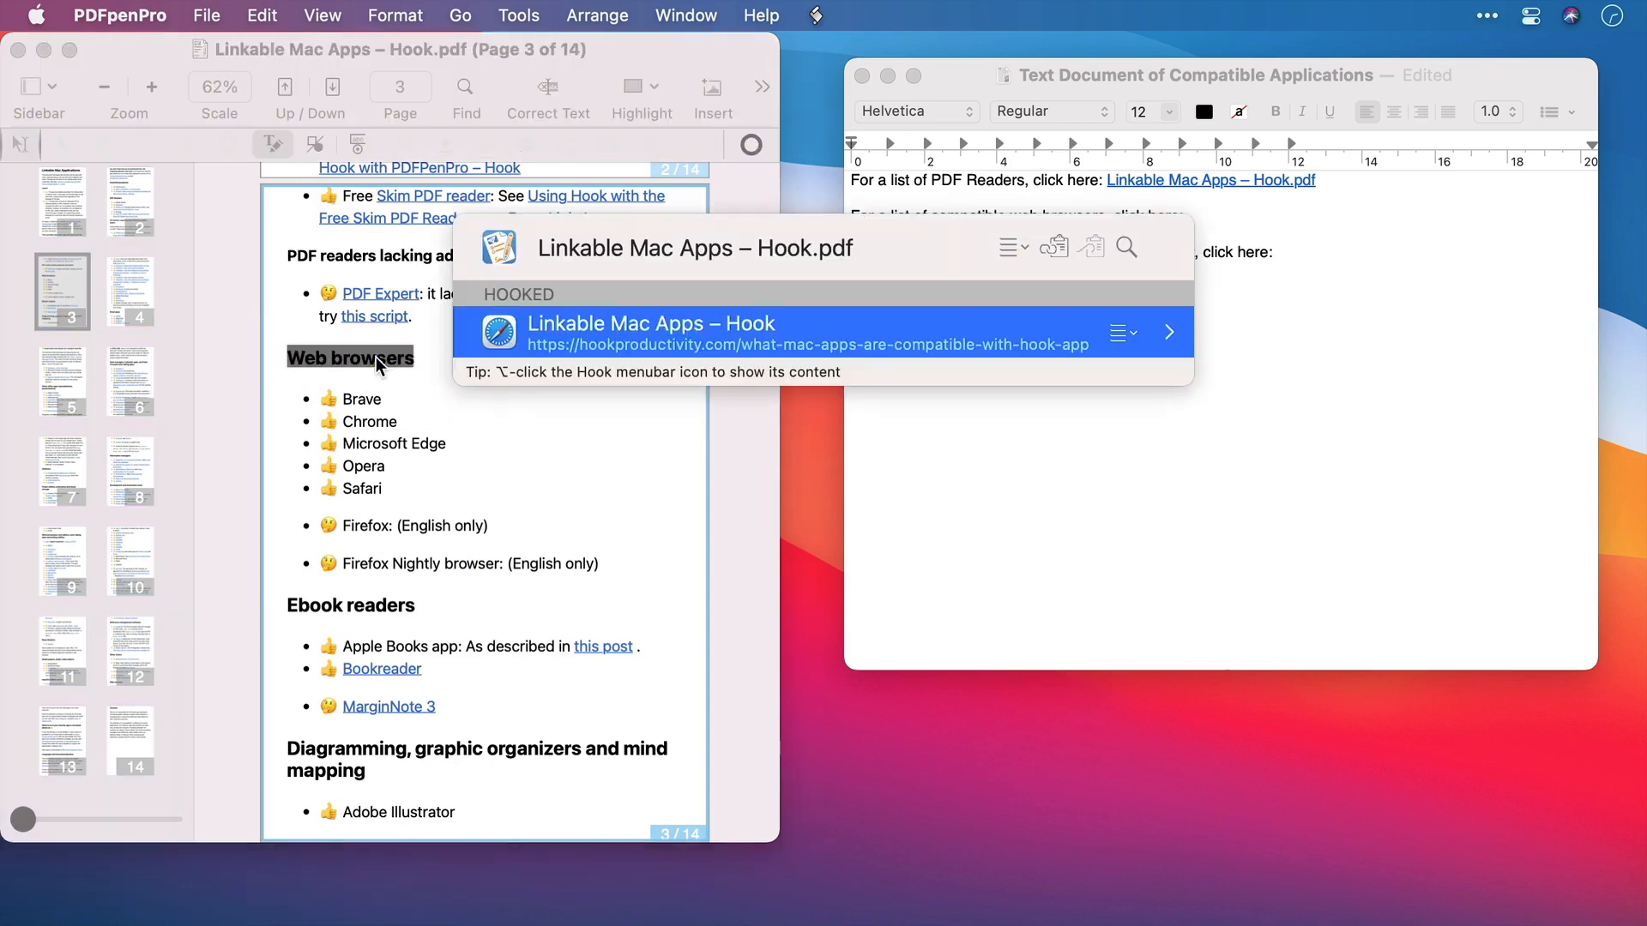
{"action": "key", "text": "super+c"}
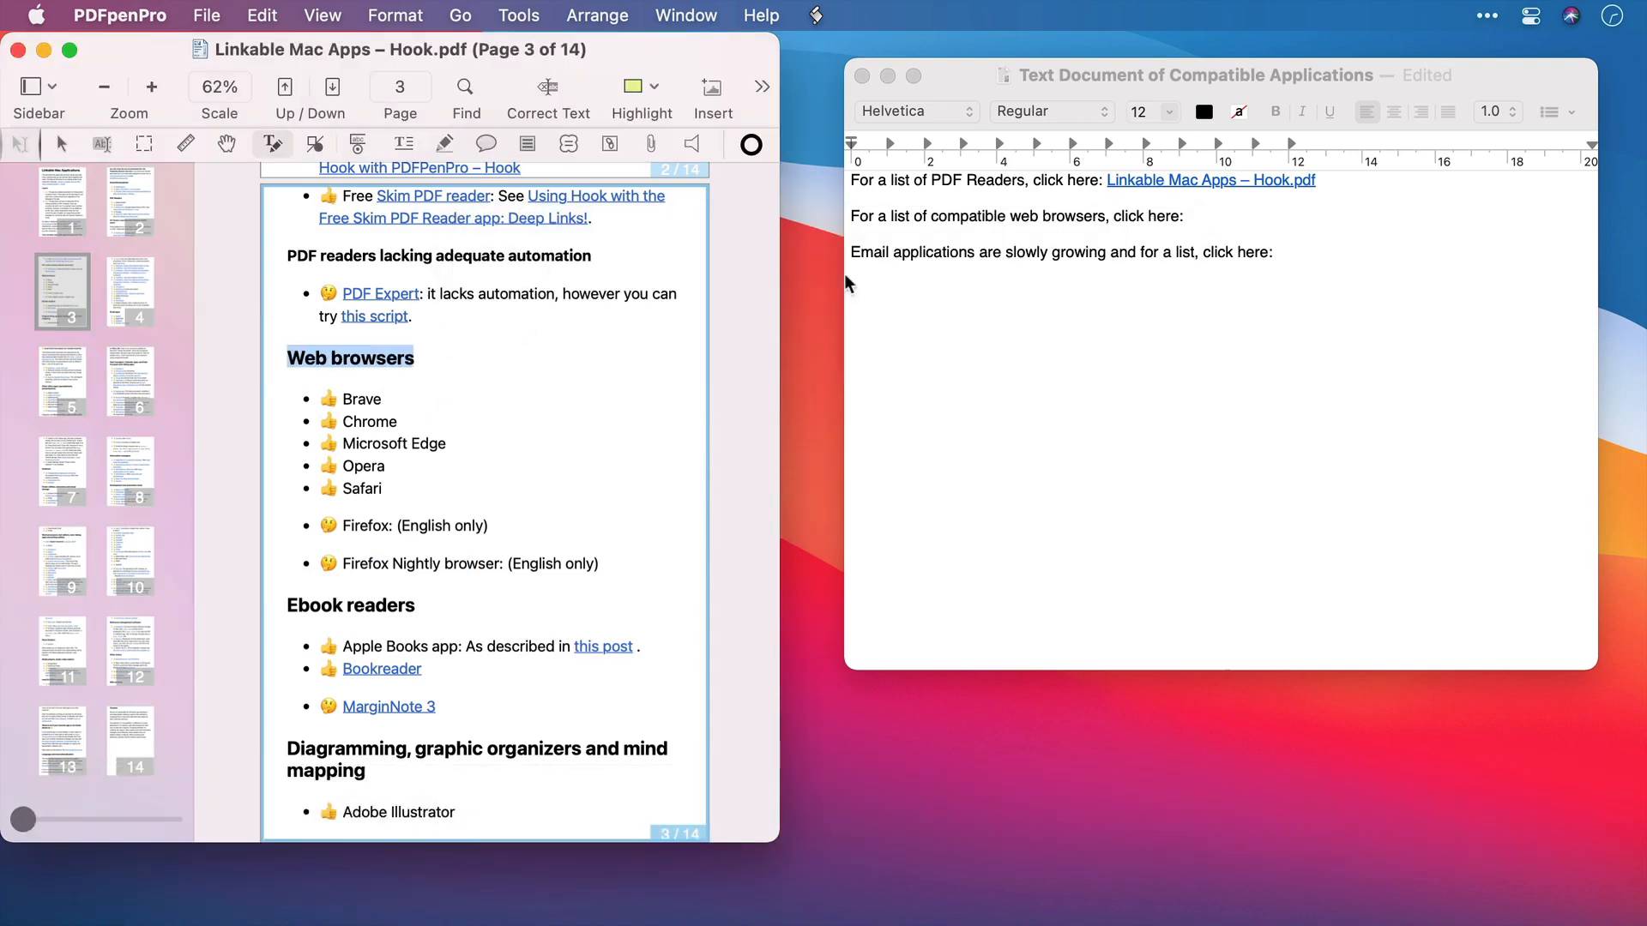
{"action": "left_click", "coordinate": [1194, 224]}
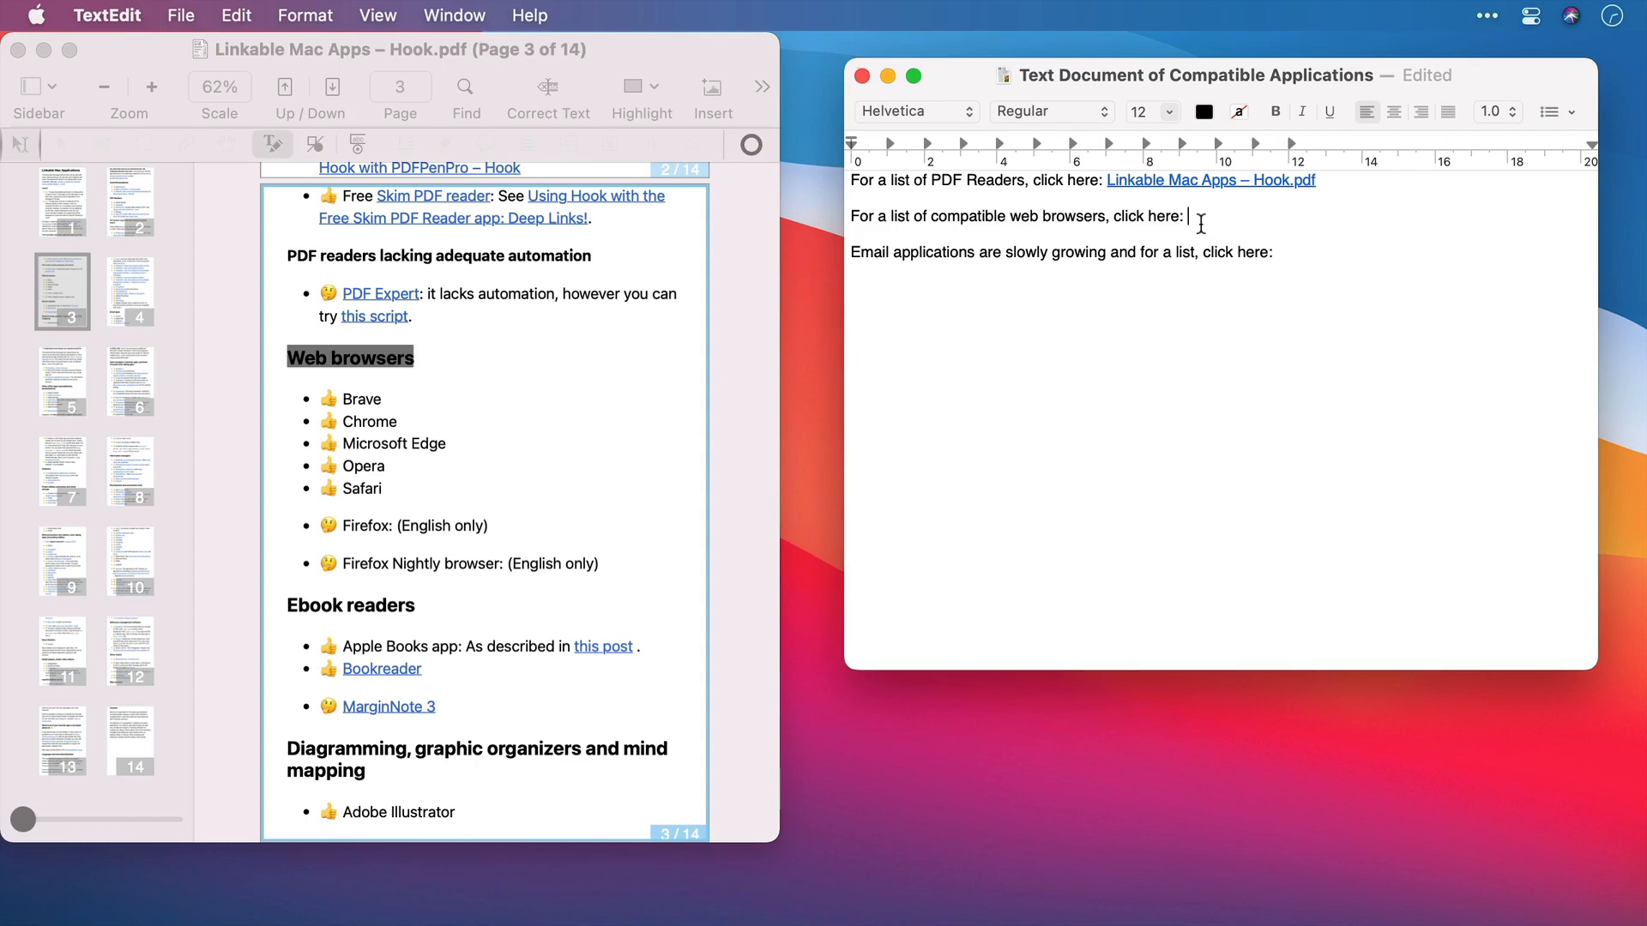
{"action": "key", "text": "super+v"}
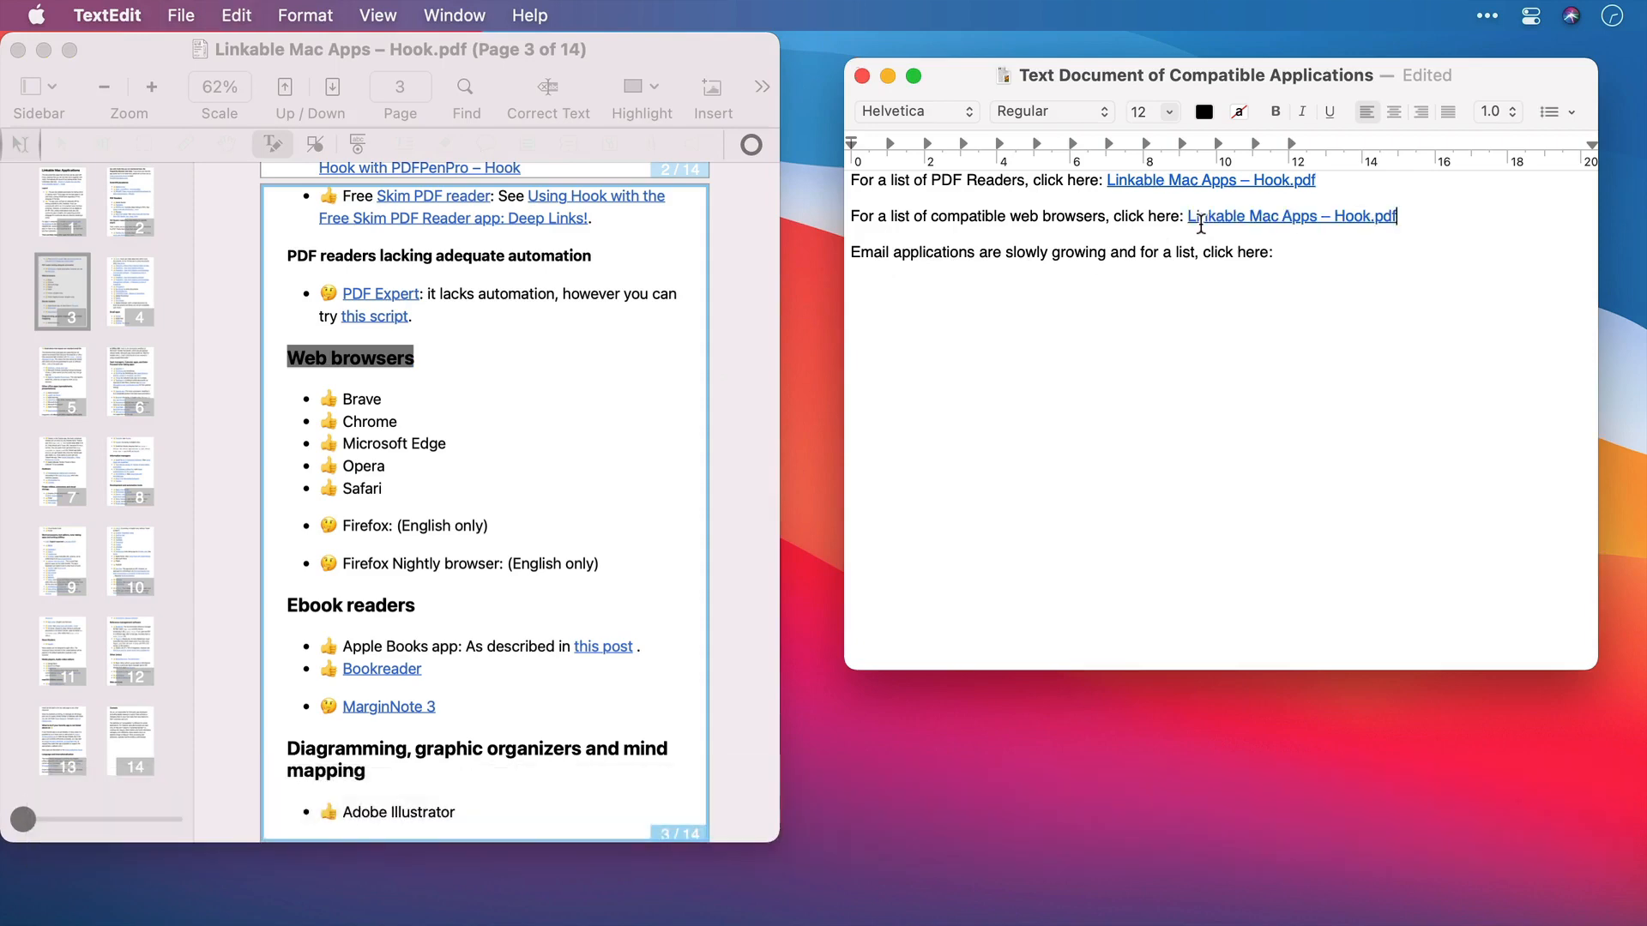
Step: Copy a Hook link to the "Email apps" heading on page 4 and paste it after the email applications line in TextEdit
{"action": "left_click", "coordinate": [139, 311]}
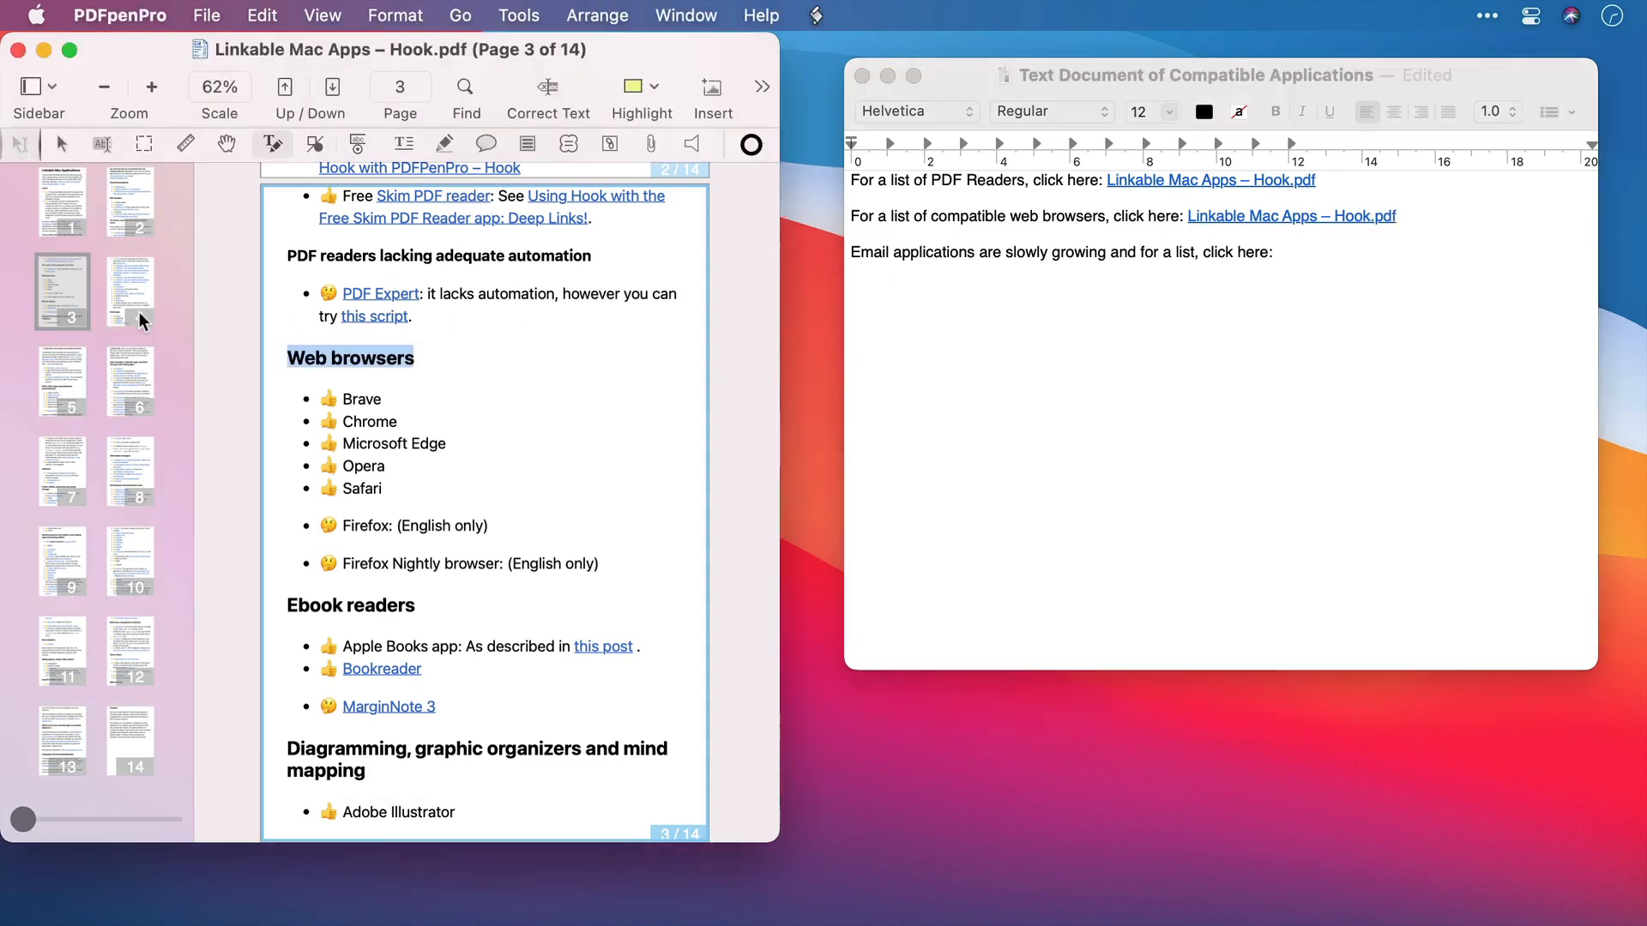
{"action": "left_click", "coordinate": [139, 311]}
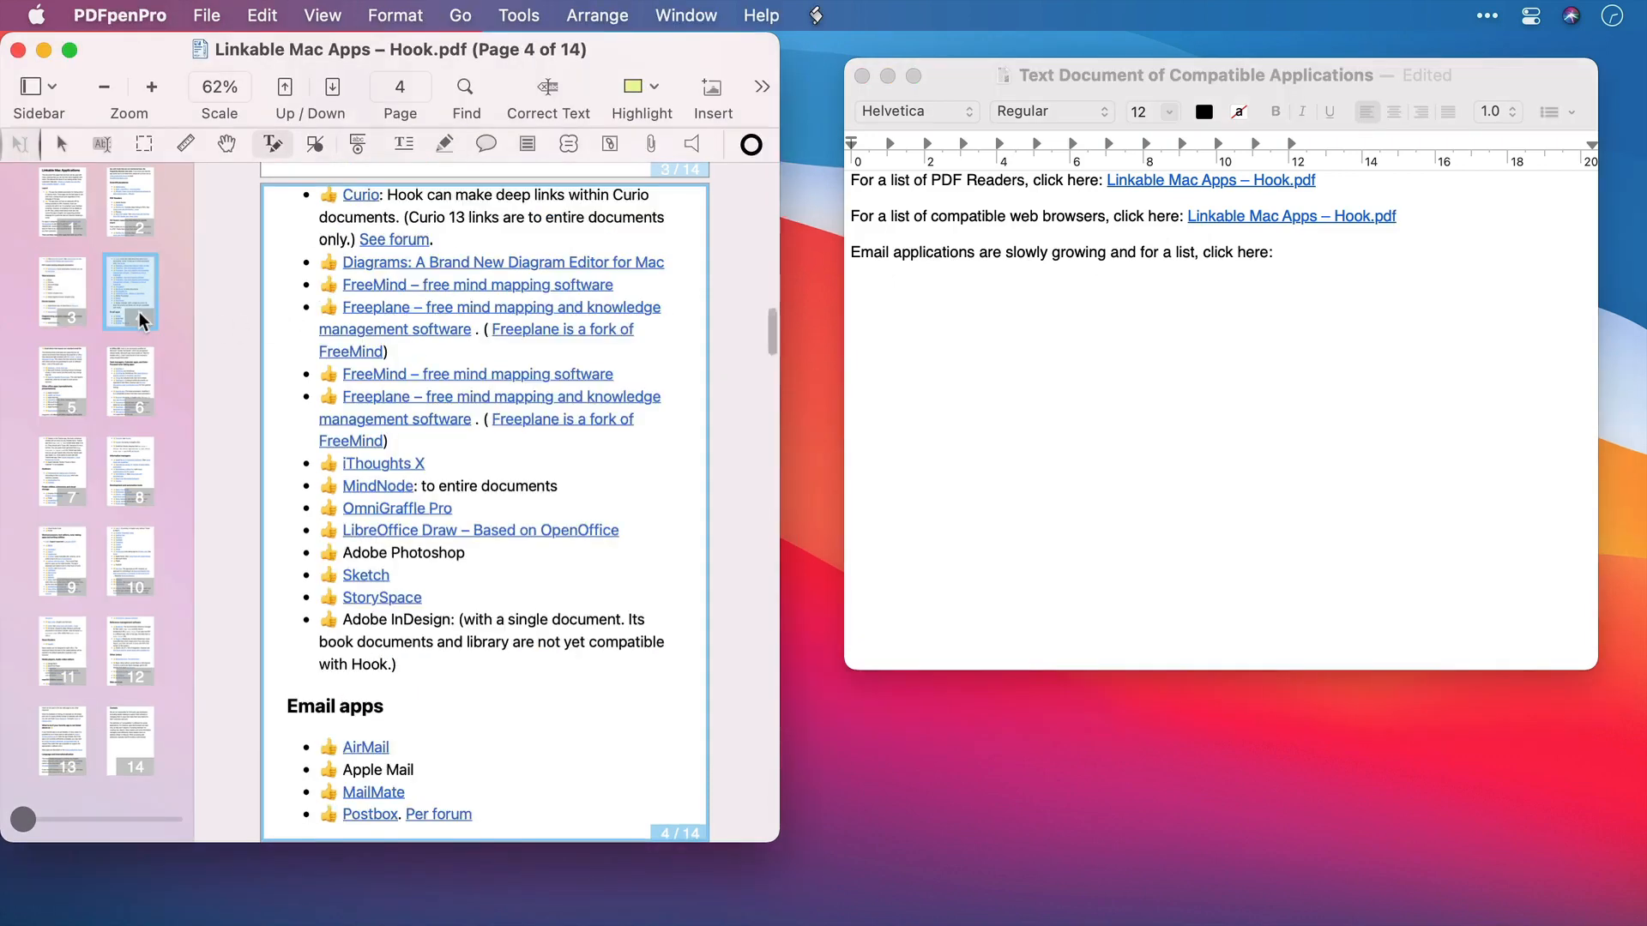
{"action": "triple_click", "coordinate": [312, 705]}
{"action": "key", "text": "super+shift+space"}
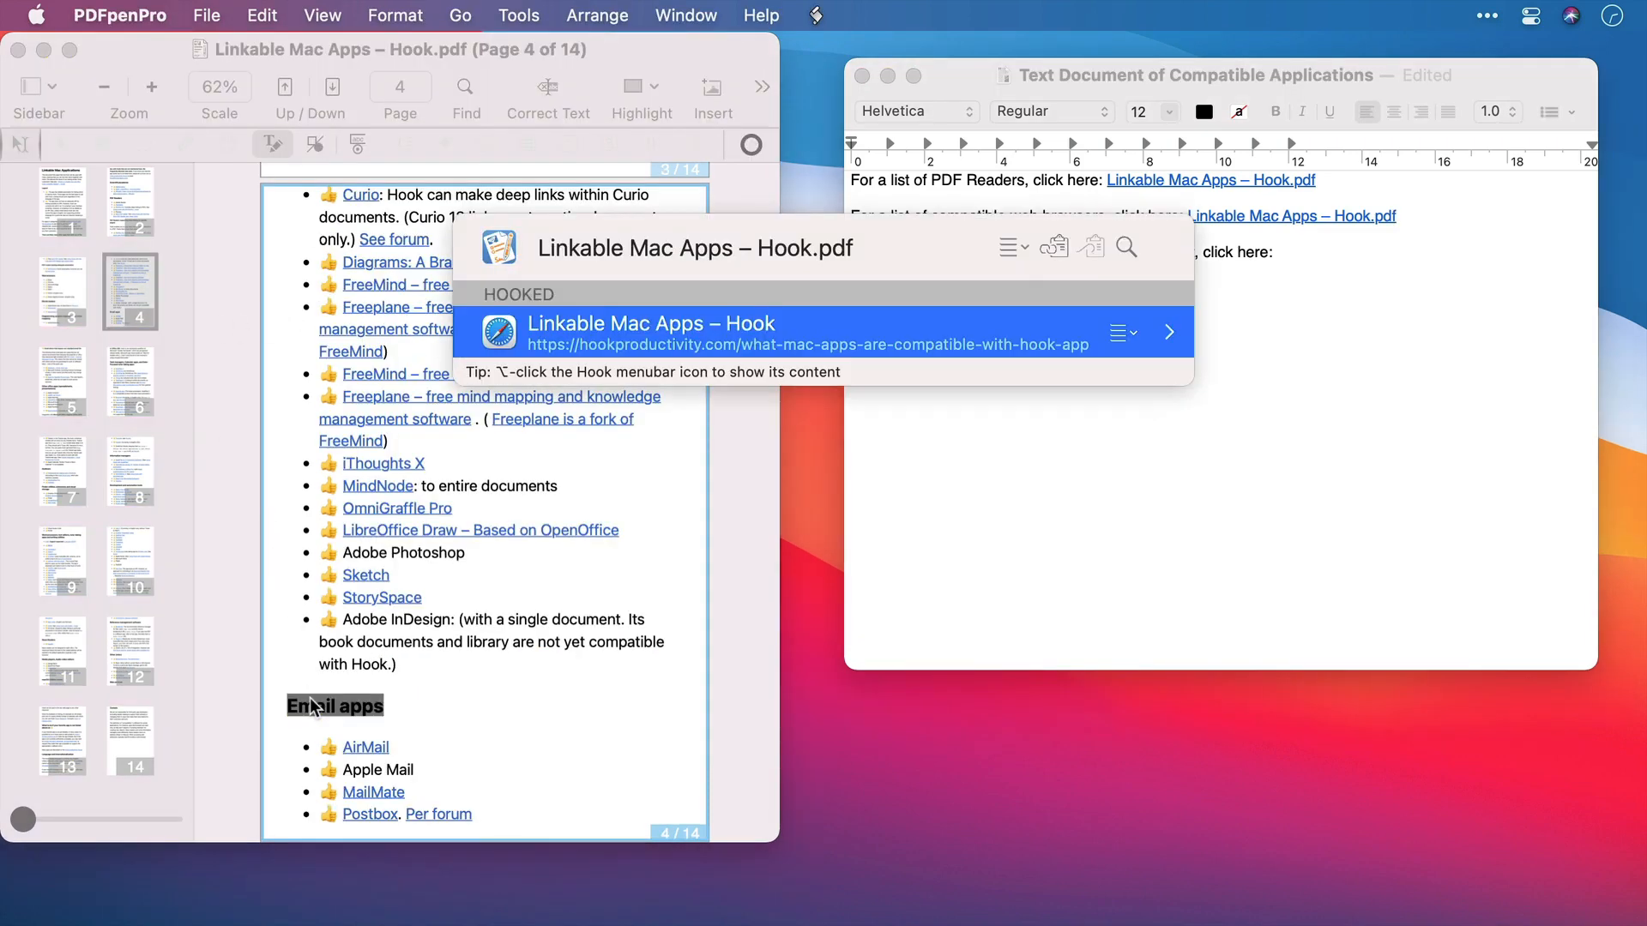
{"action": "key", "text": "super+c"}
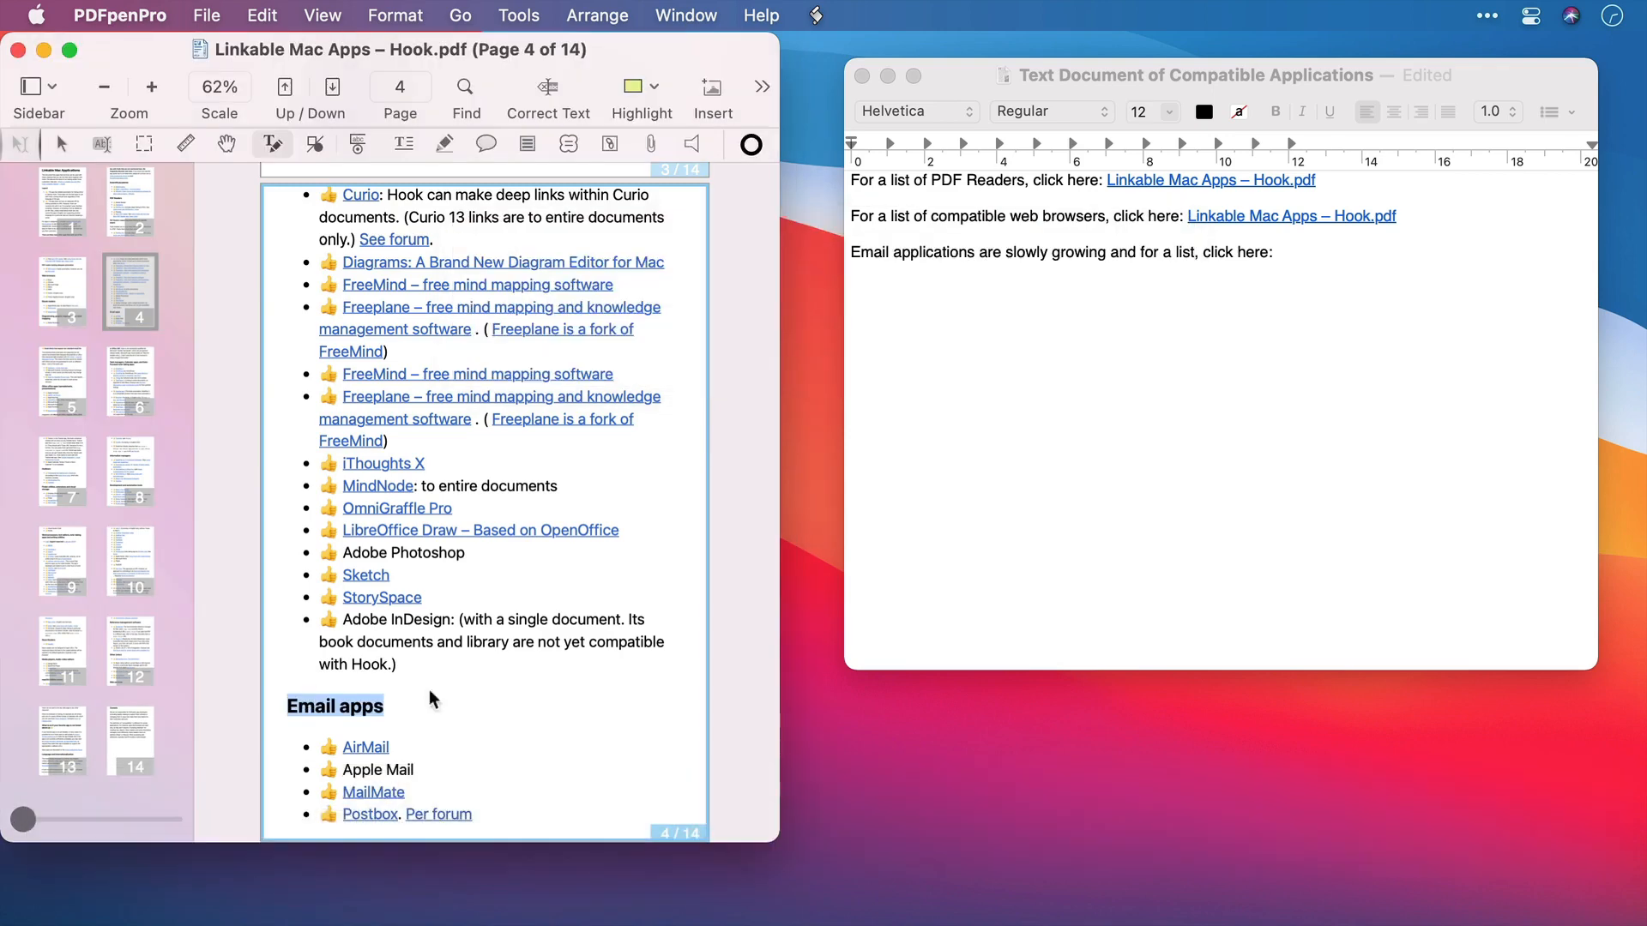
{"action": "left_click", "coordinate": [1336, 259]}
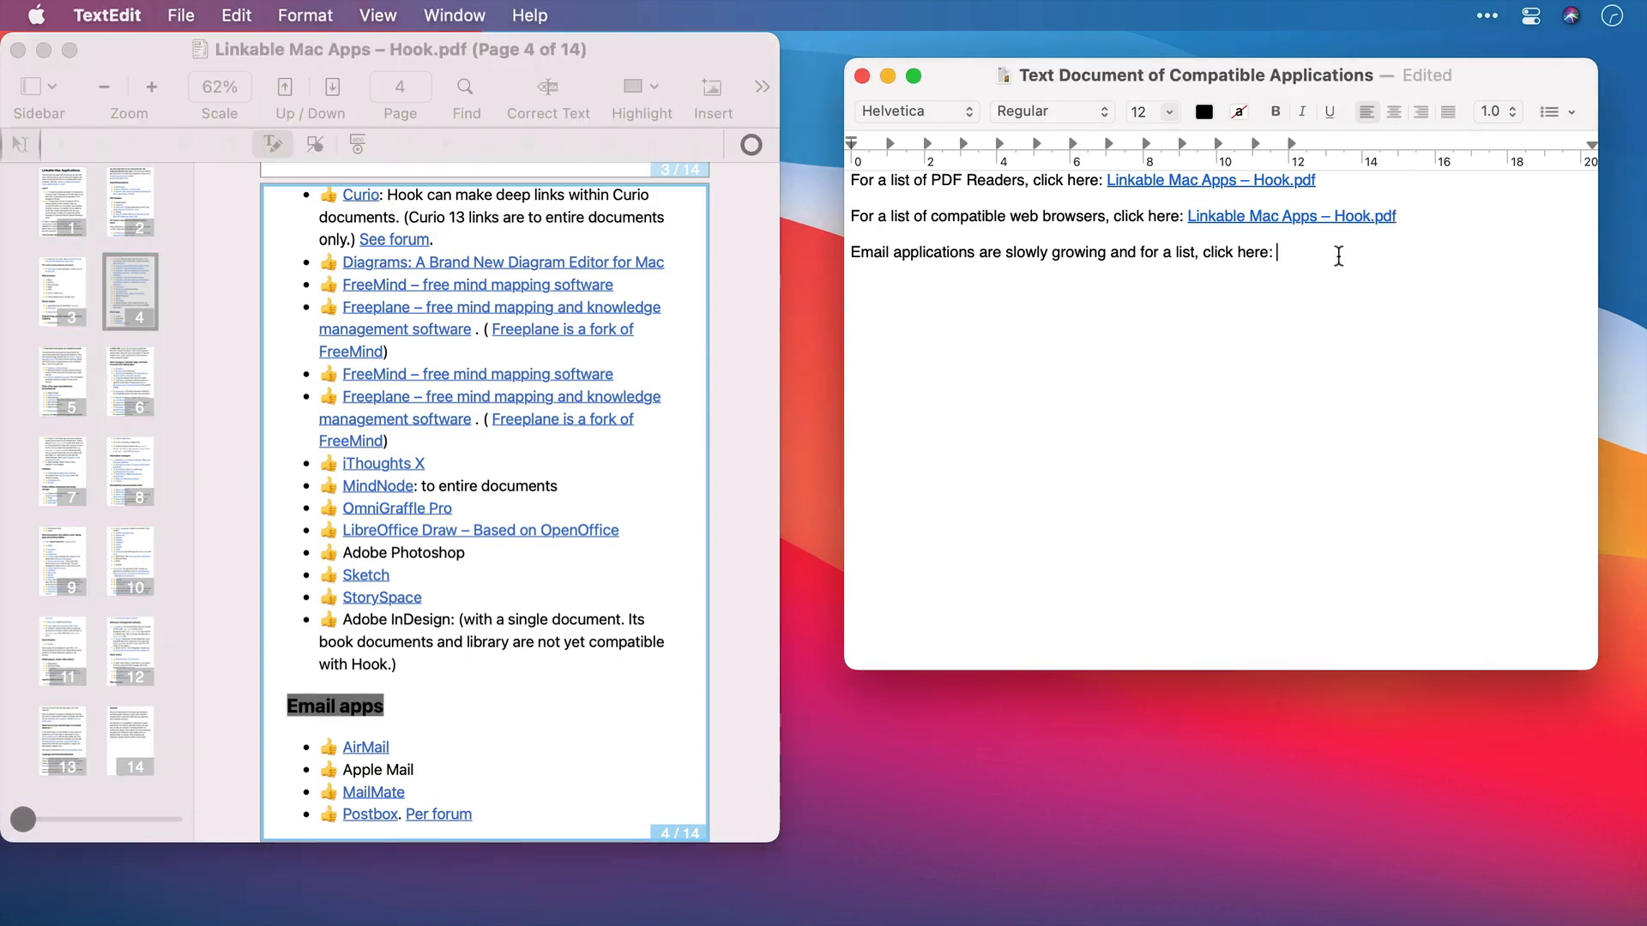
{"action": "key", "text": "super+v"}
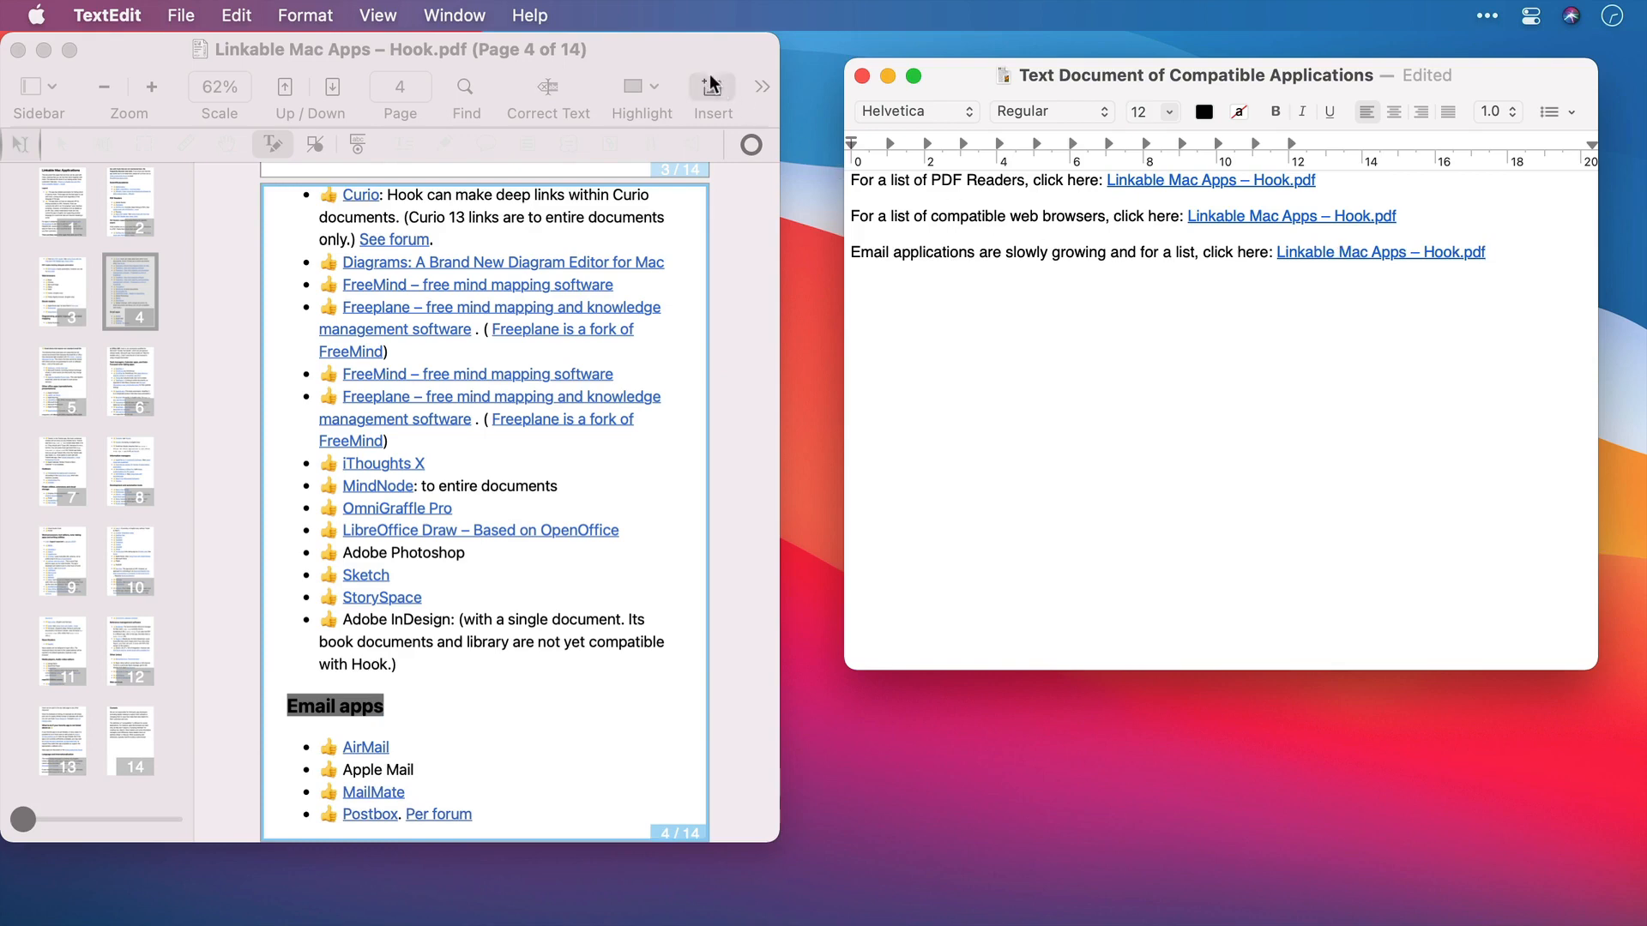
Step: Quit PDFpenPro and check the running applications to make sure it is closed
{"action": "left_click", "coordinate": [661, 51]}
{"action": "key", "text": "super+q"}
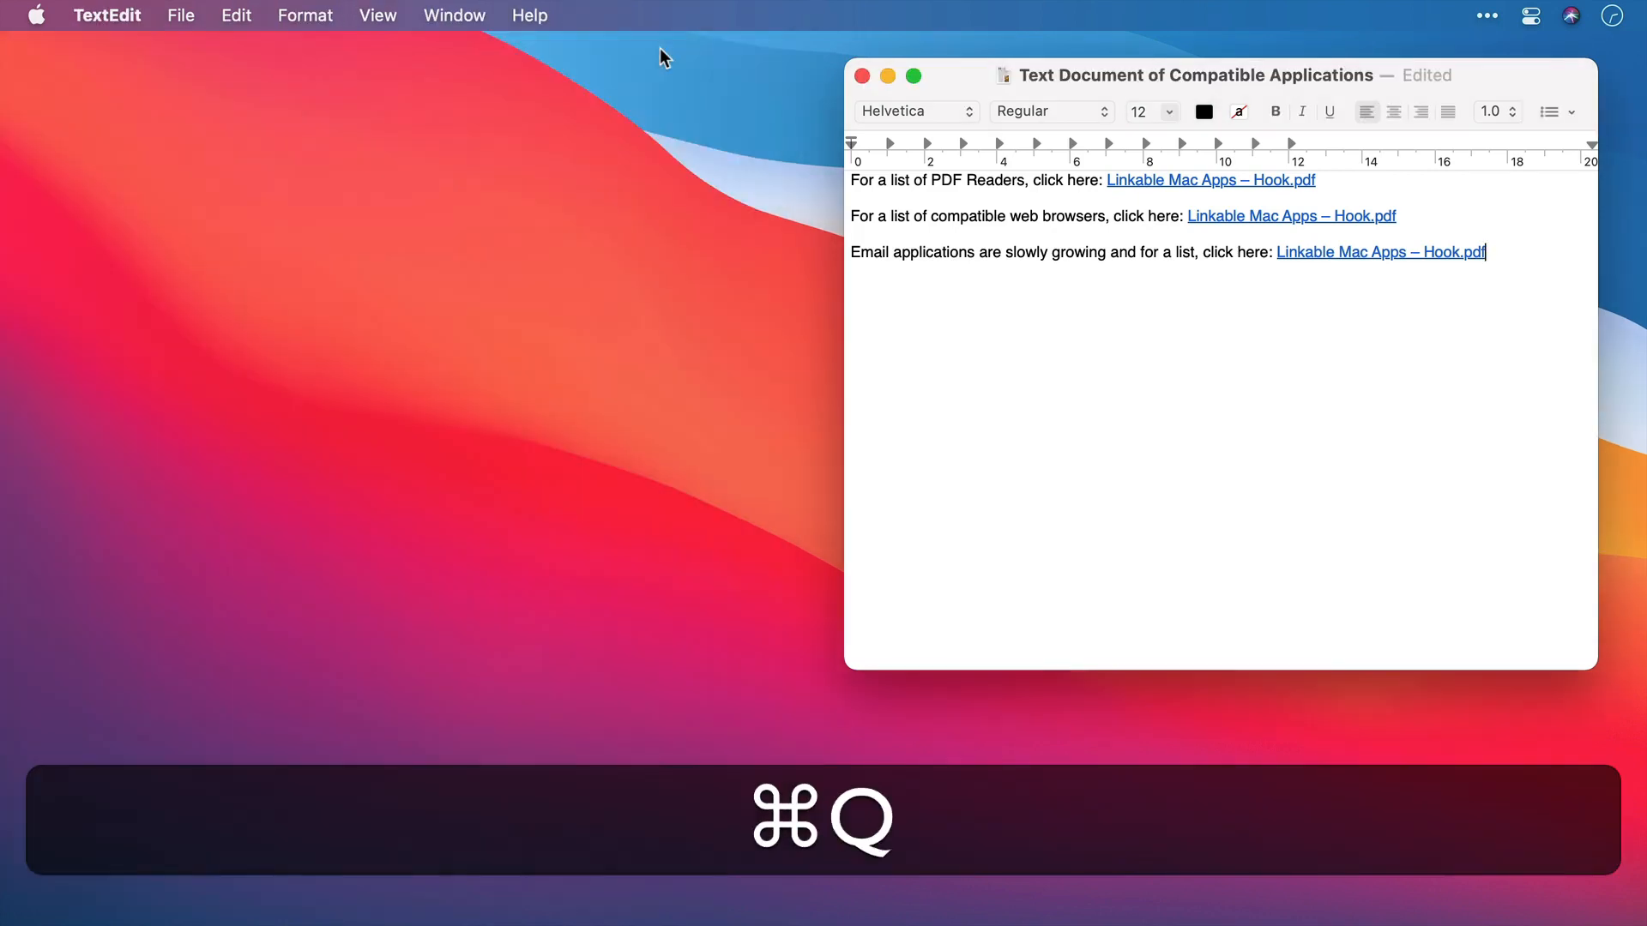
{"action": "key", "text": "super+Tab"}
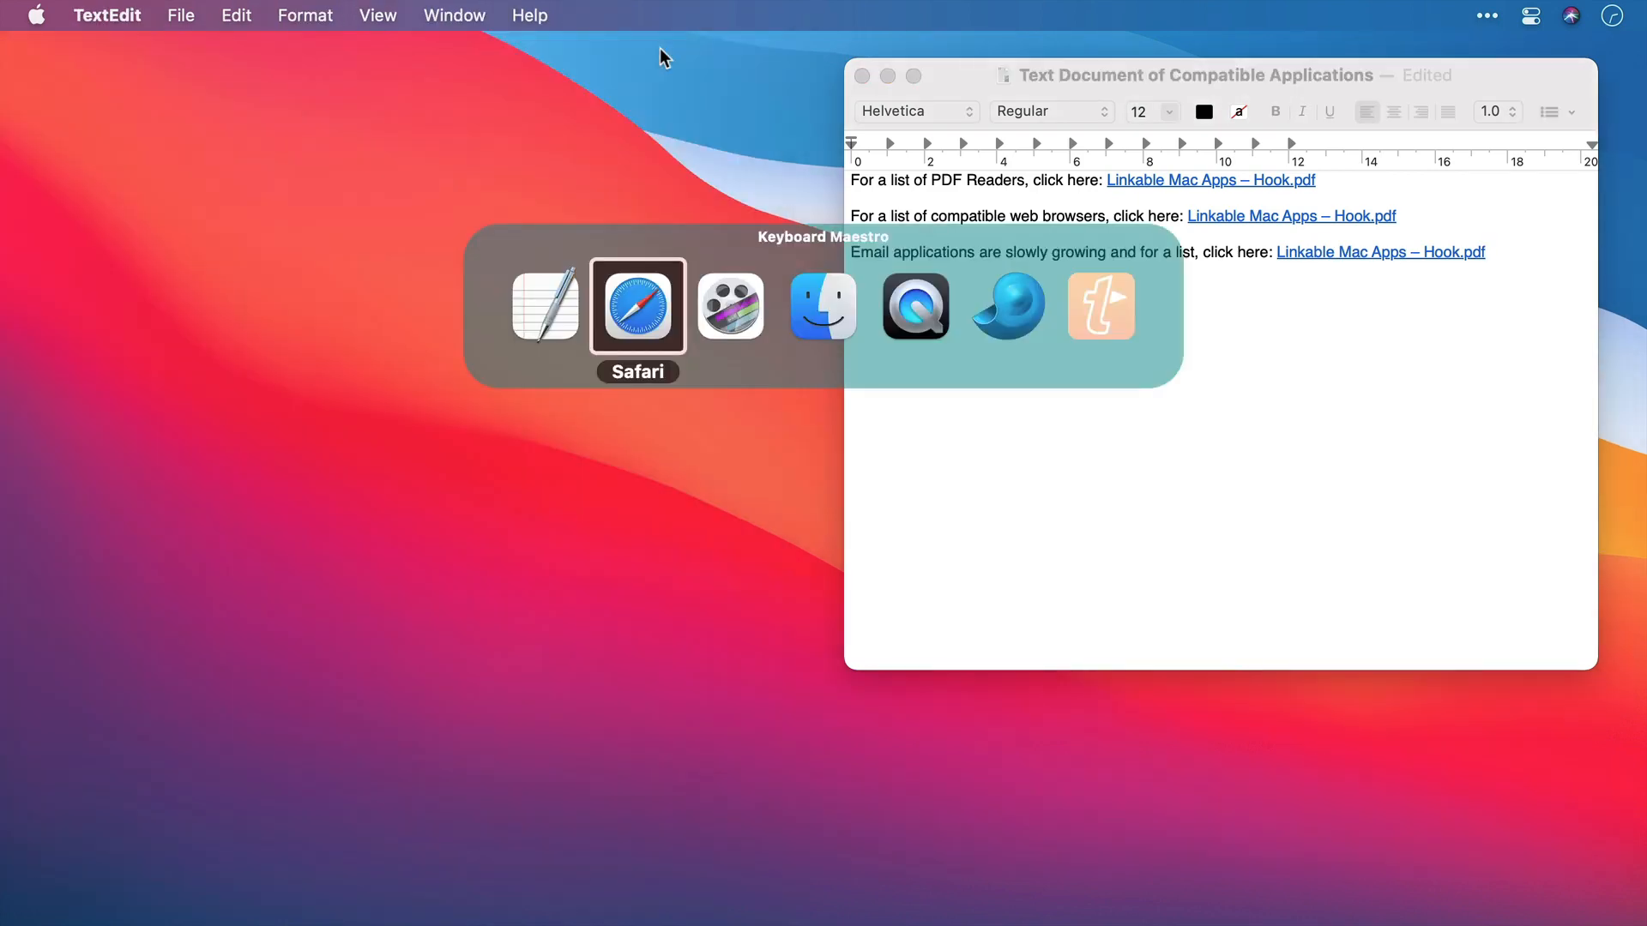
{"action": "key", "text": "Escape"}
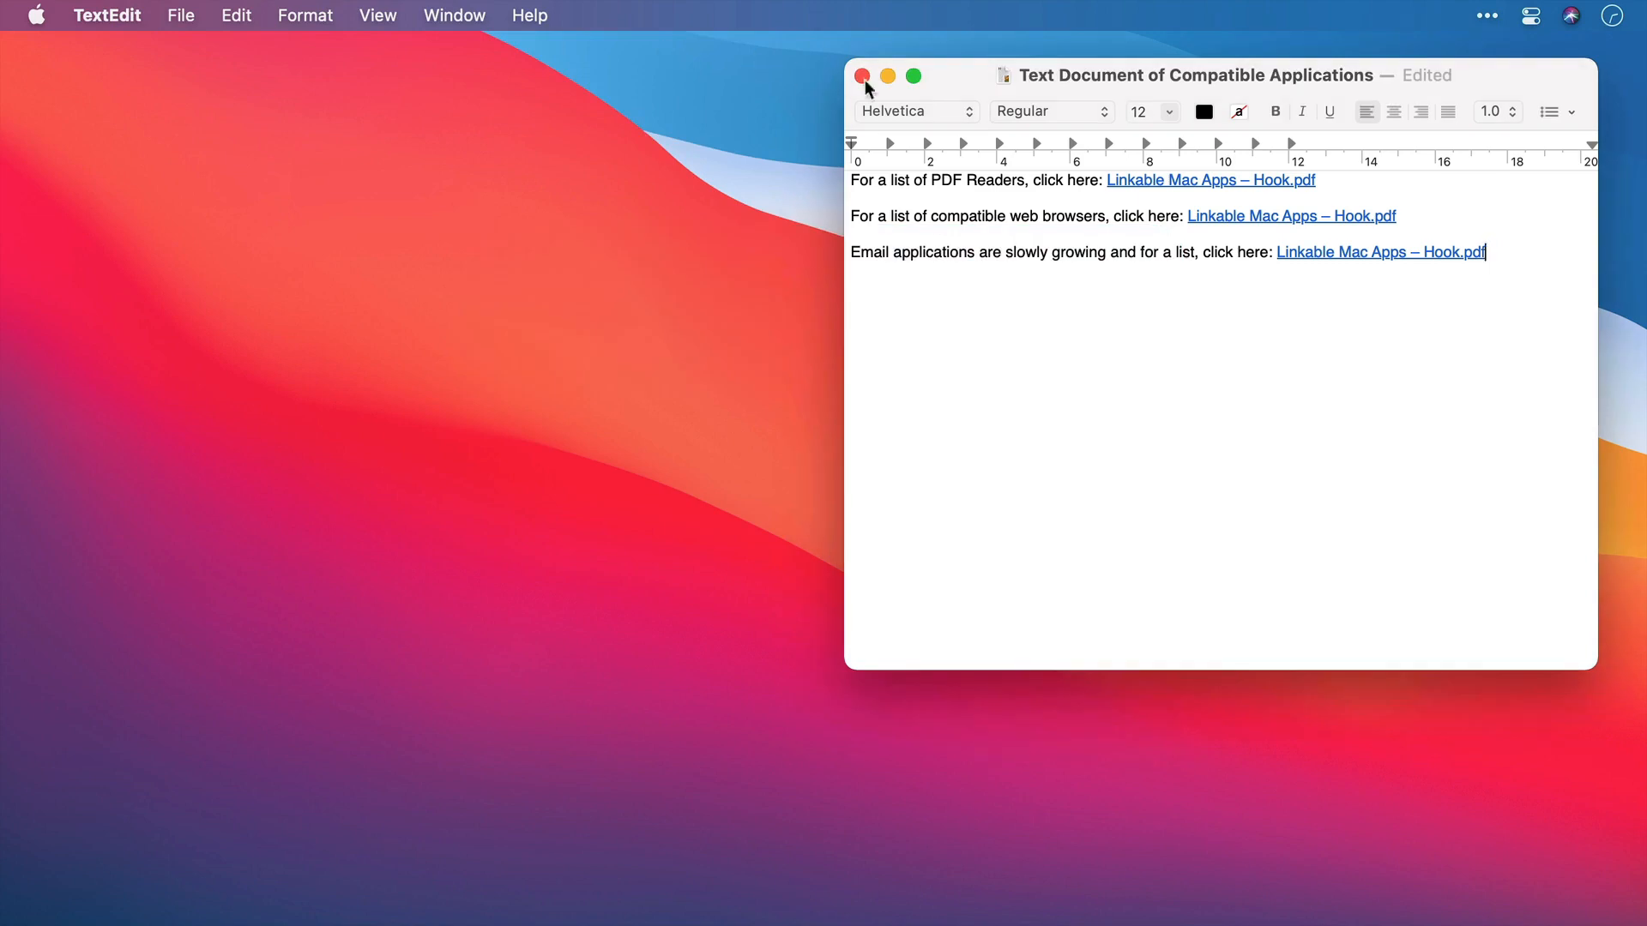
Step: Test the PDF Readers, web browsers and email links in the TextEdit document, closing the PDF after each of the first two
{"action": "left_click", "coordinate": [1156, 181]}
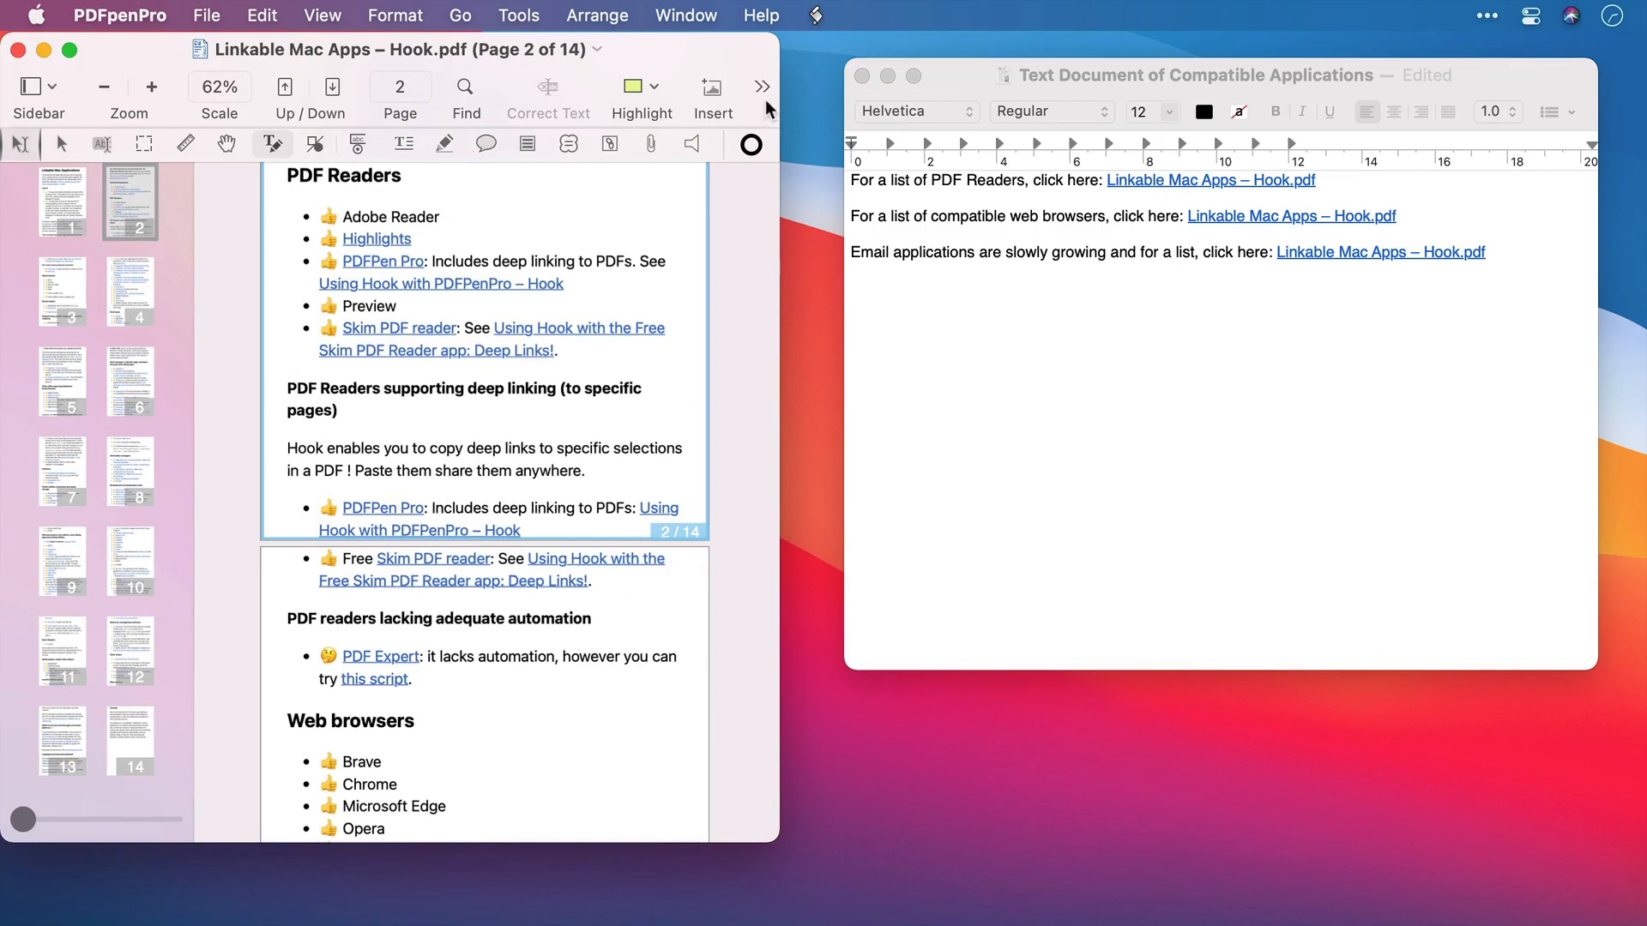
{"action": "key", "text": "super+w"}
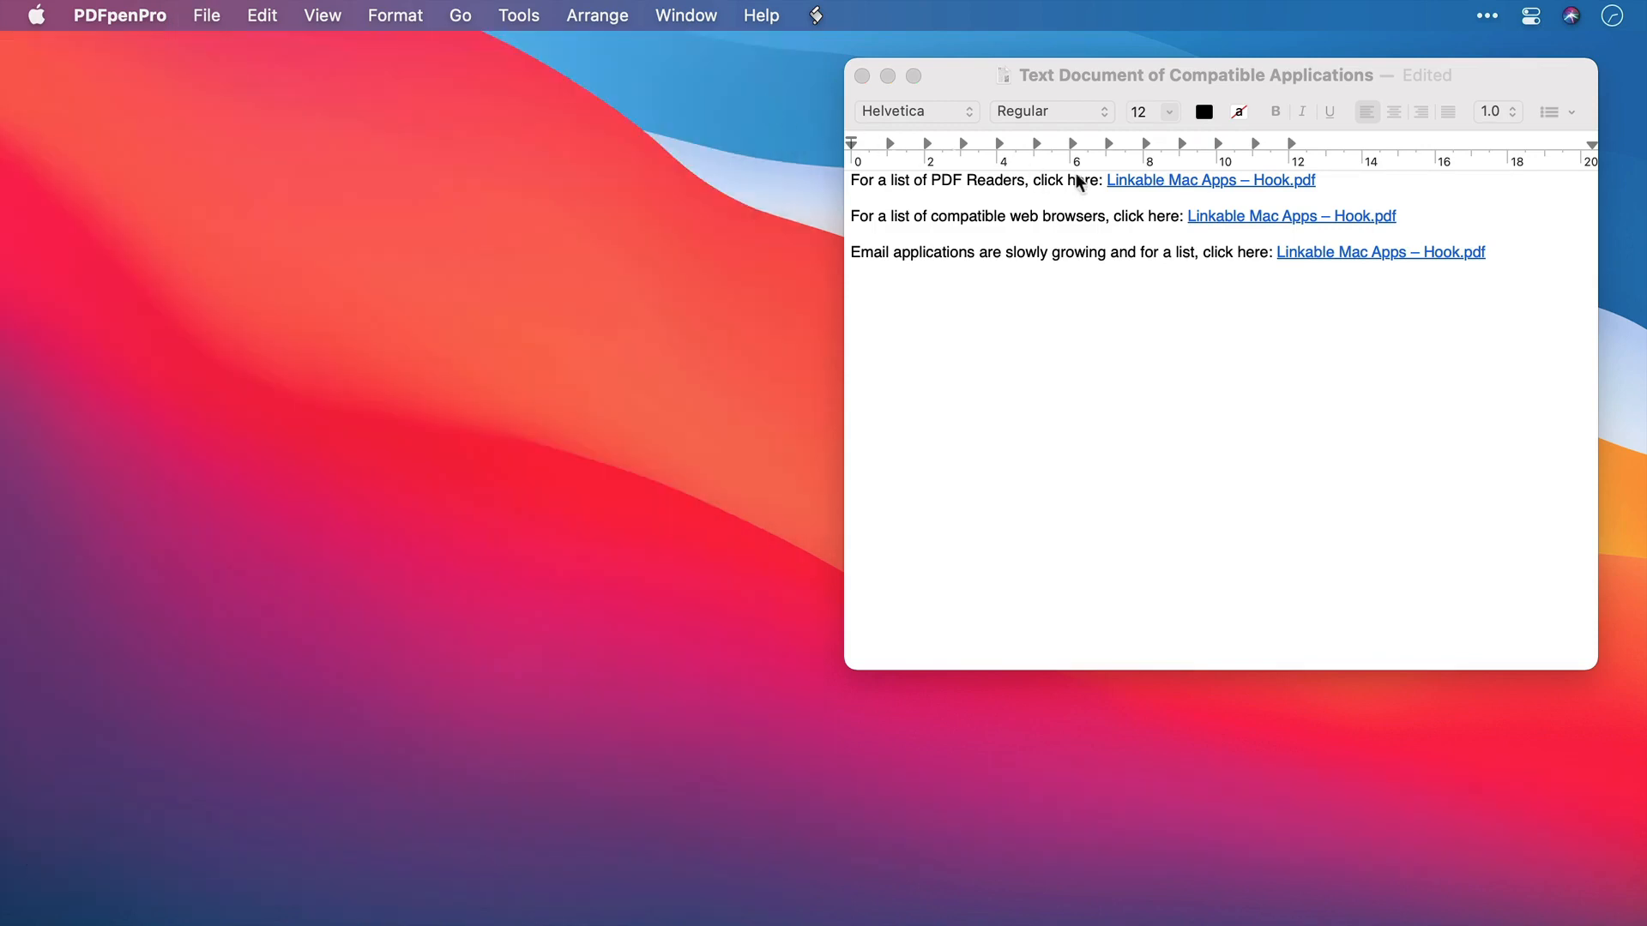
{"action": "left_click", "coordinate": [1215, 220]}
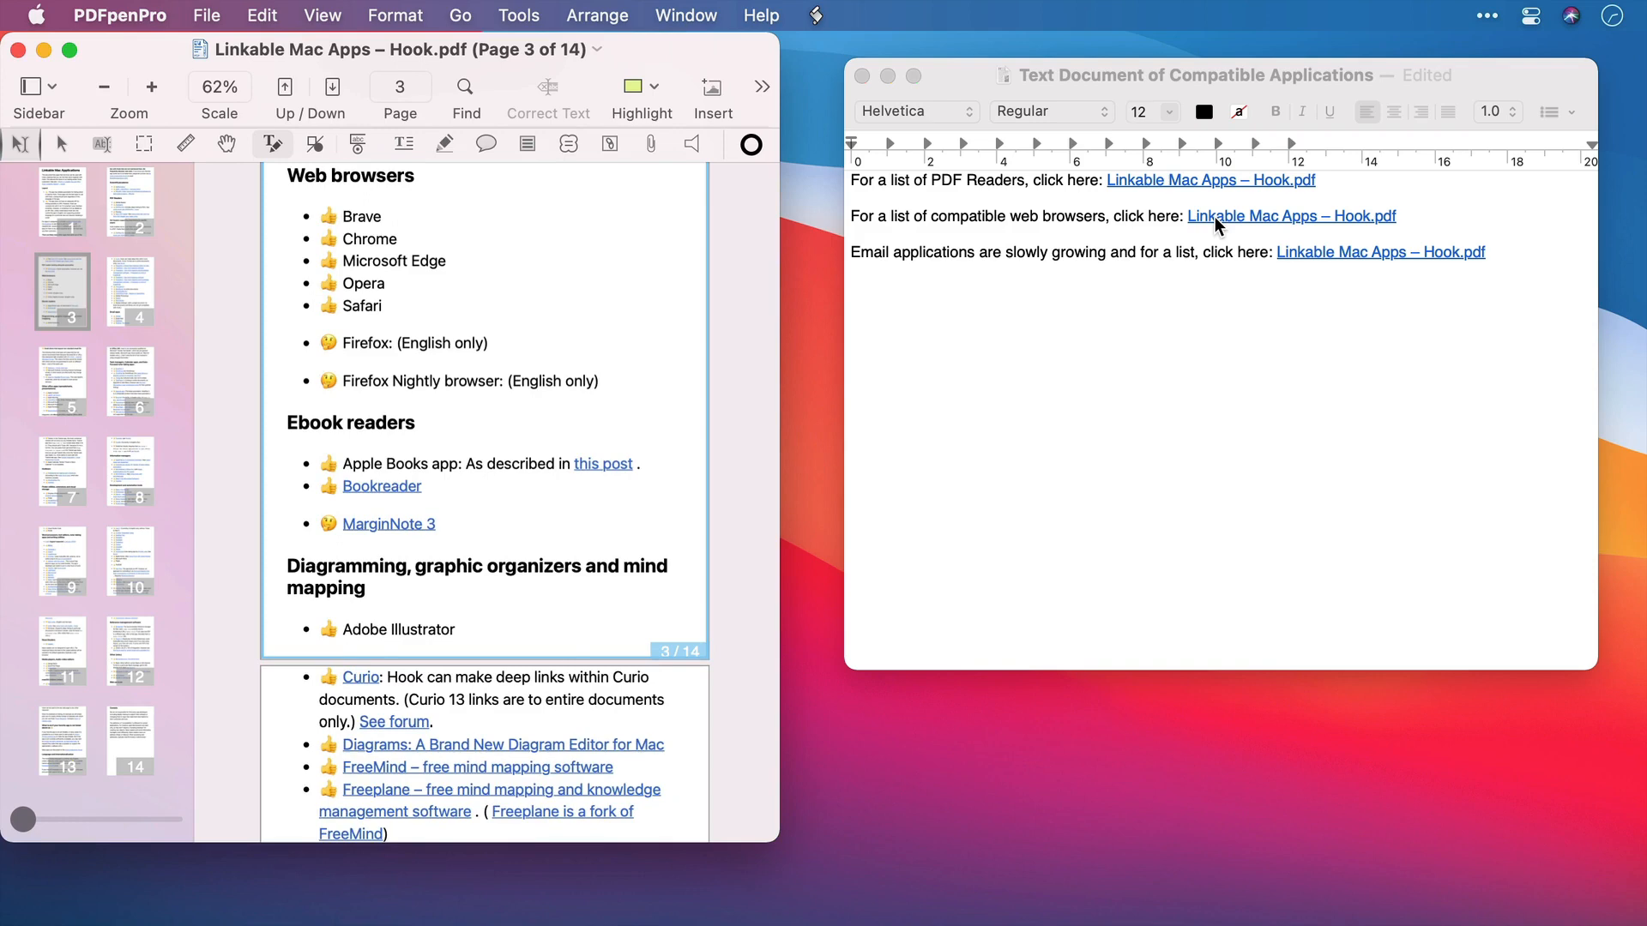
{"action": "key", "text": "super+w"}
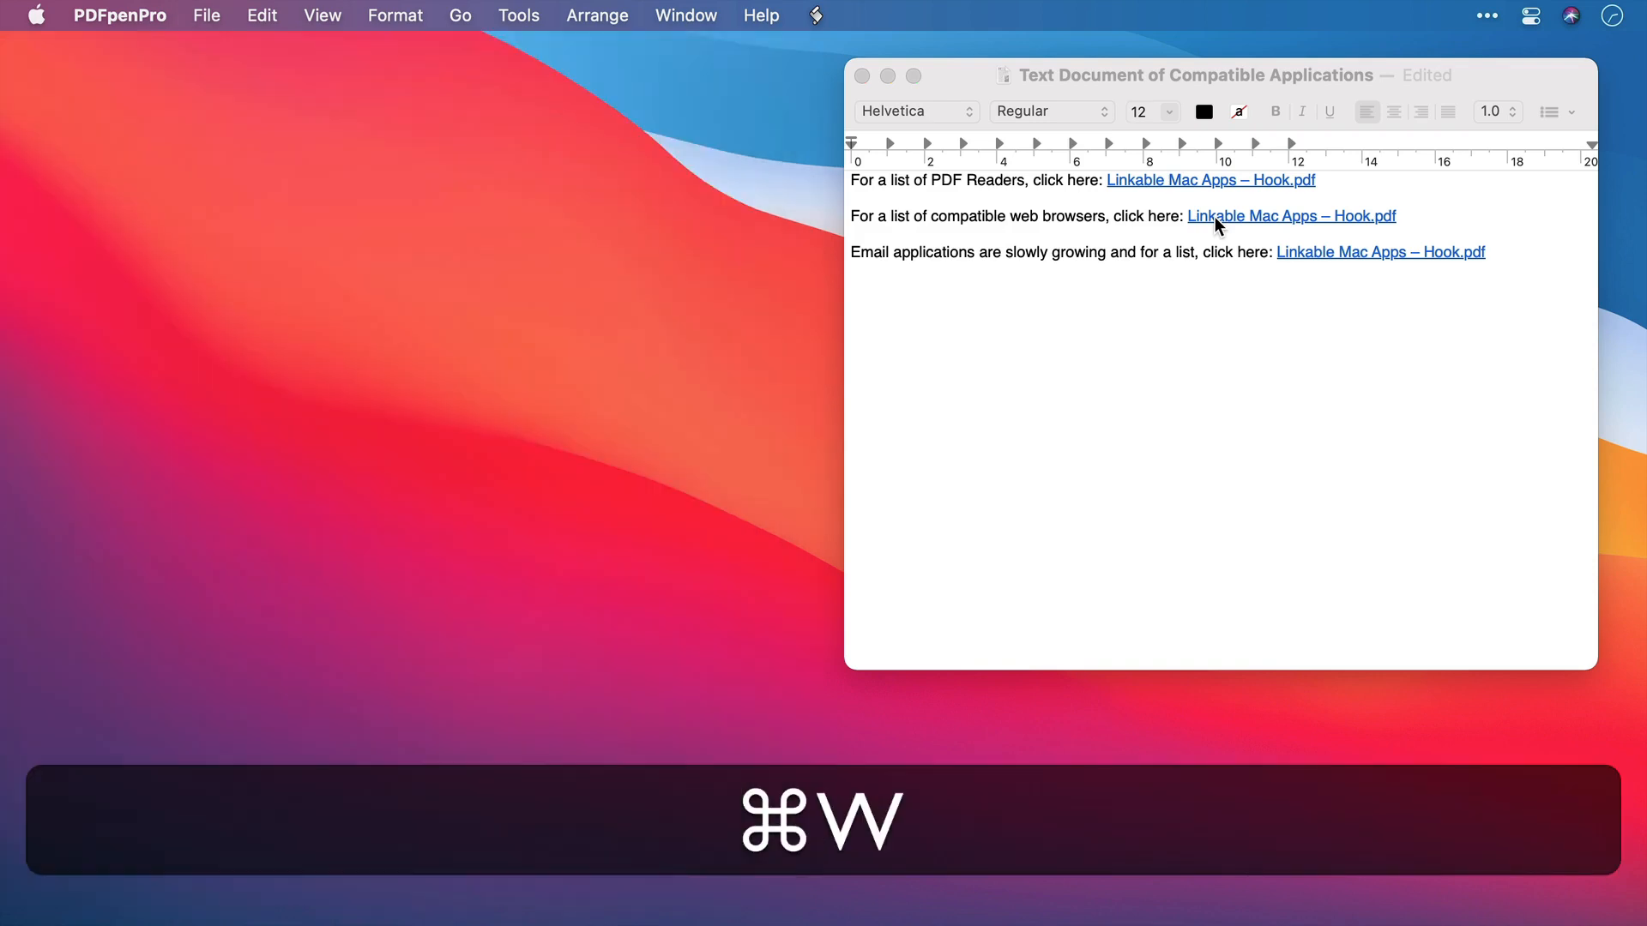
{"action": "left_click", "coordinate": [1337, 256]}
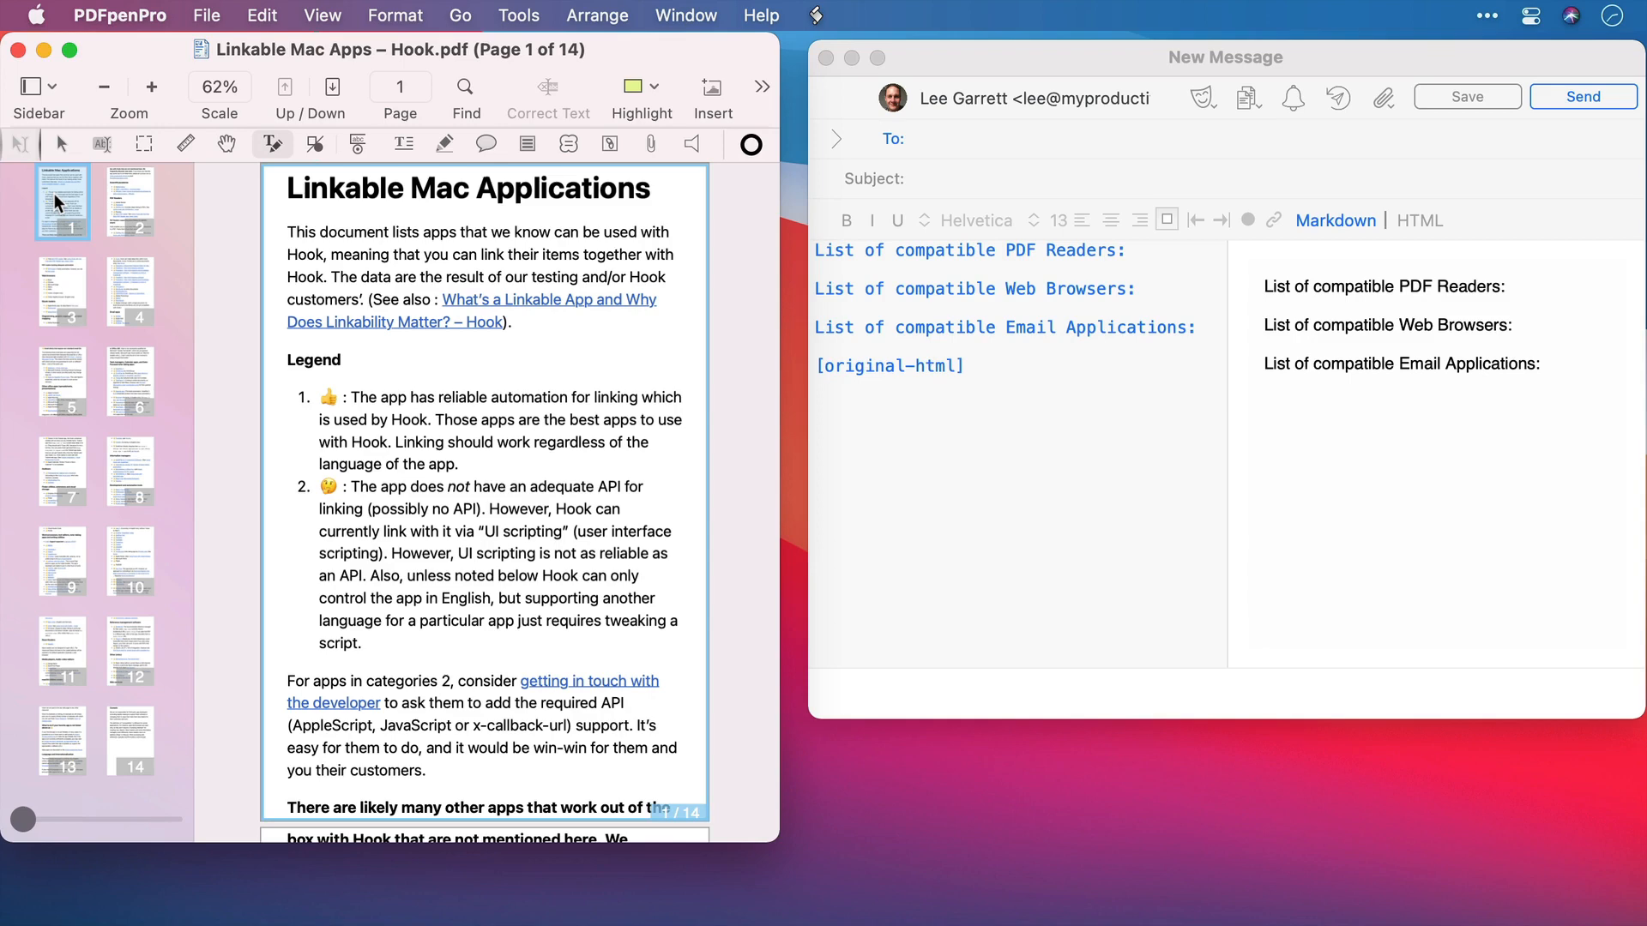
Step: Copy a Markdown Hook link to the "PDF Readers" heading on page 2 and paste it after "List of compatible PDF Readers:" in the Airmail message
{"action": "left_click", "coordinate": [116, 196]}
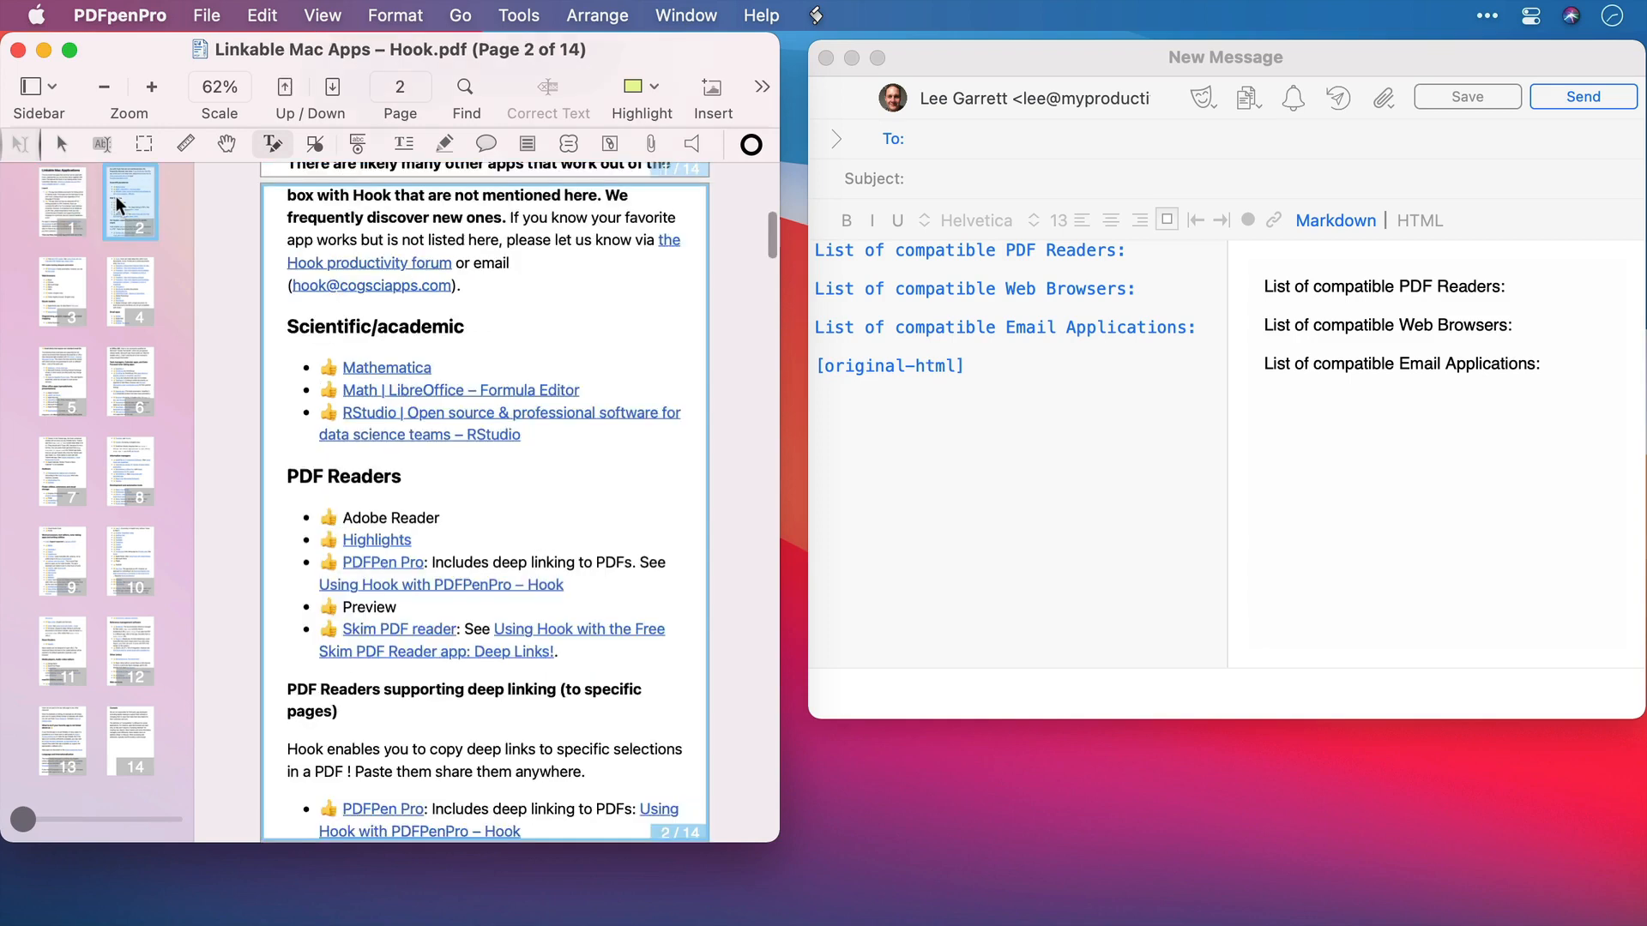
{"action": "triple_click", "coordinate": [362, 477]}
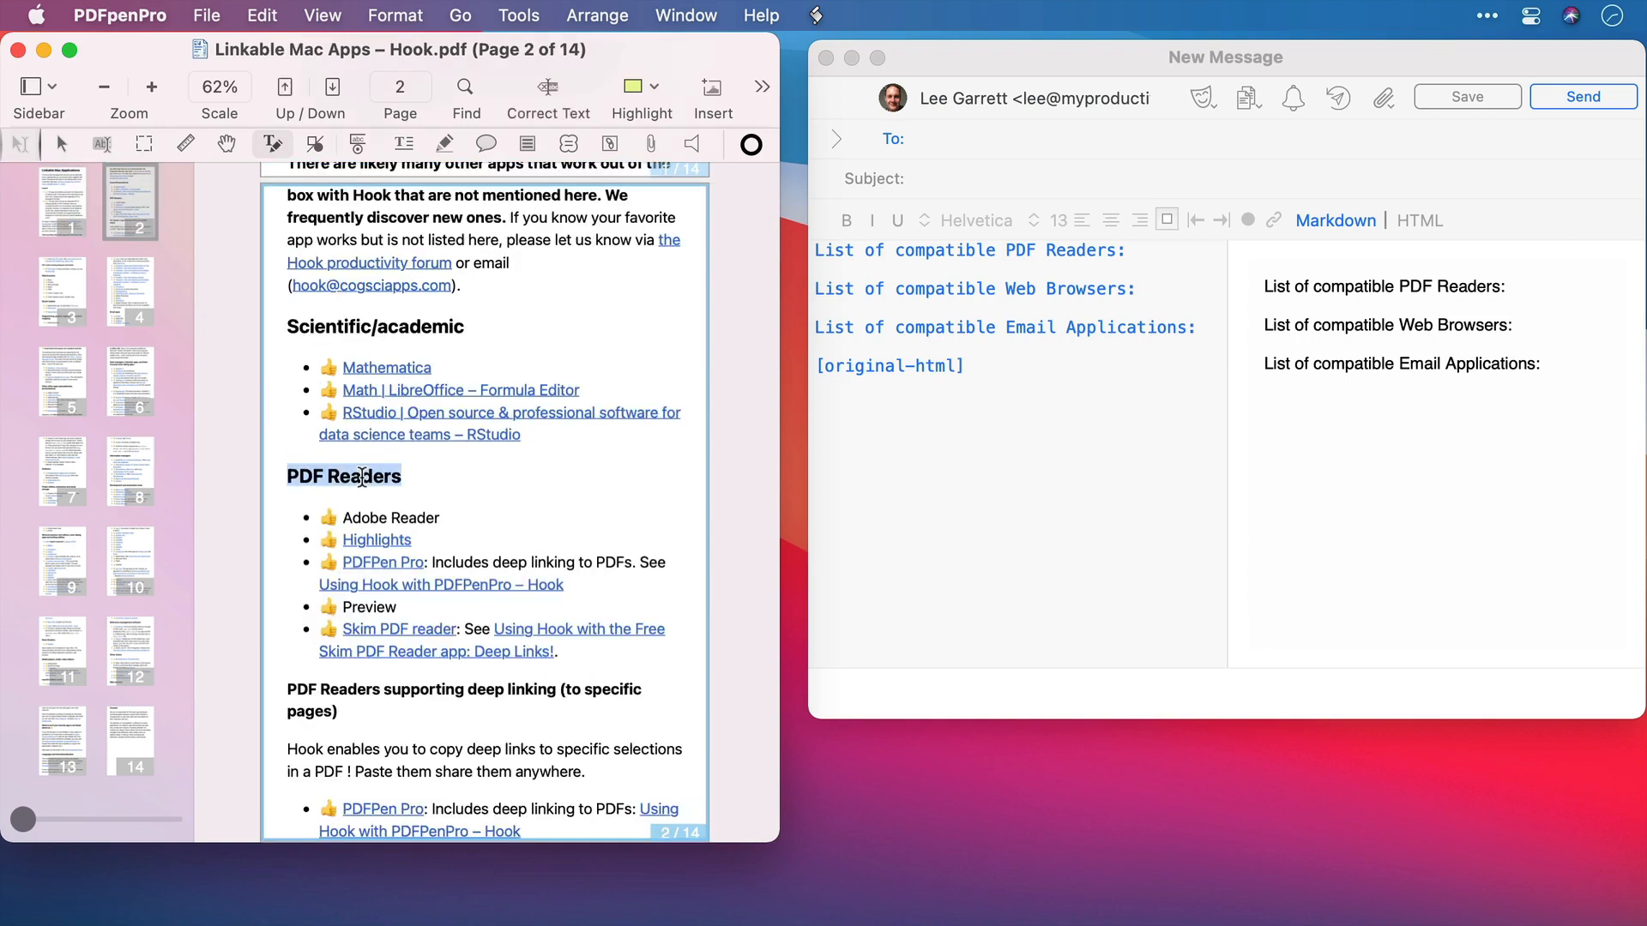
{"action": "key", "text": "super+shift+space"}
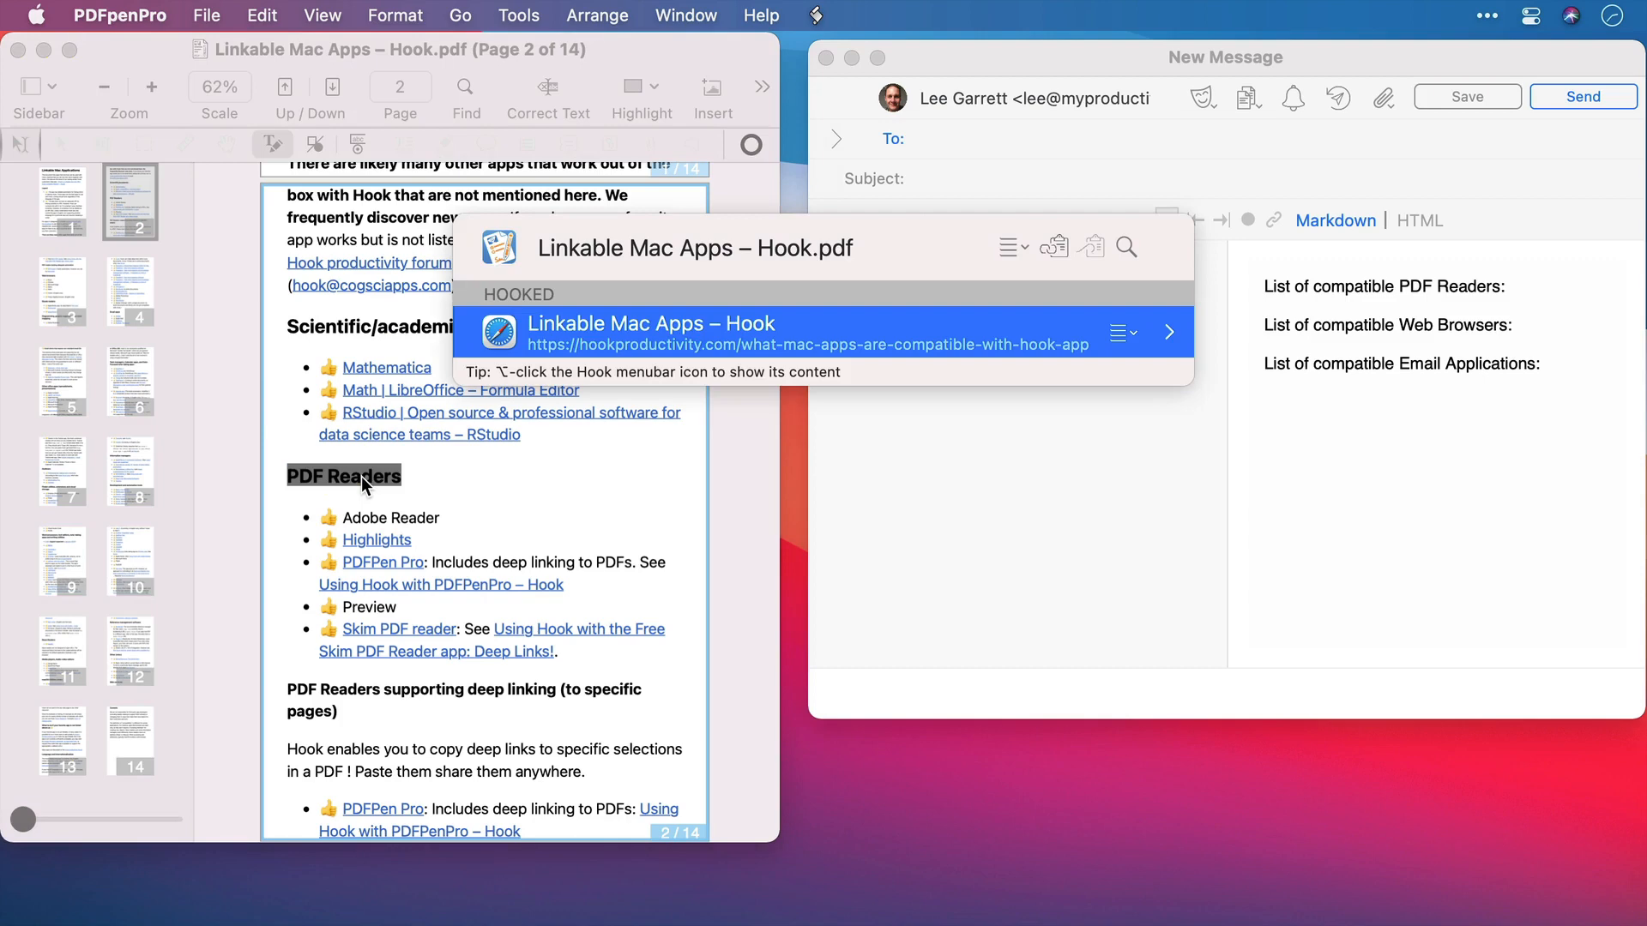
{"action": "left_click", "coordinate": [1010, 247]}
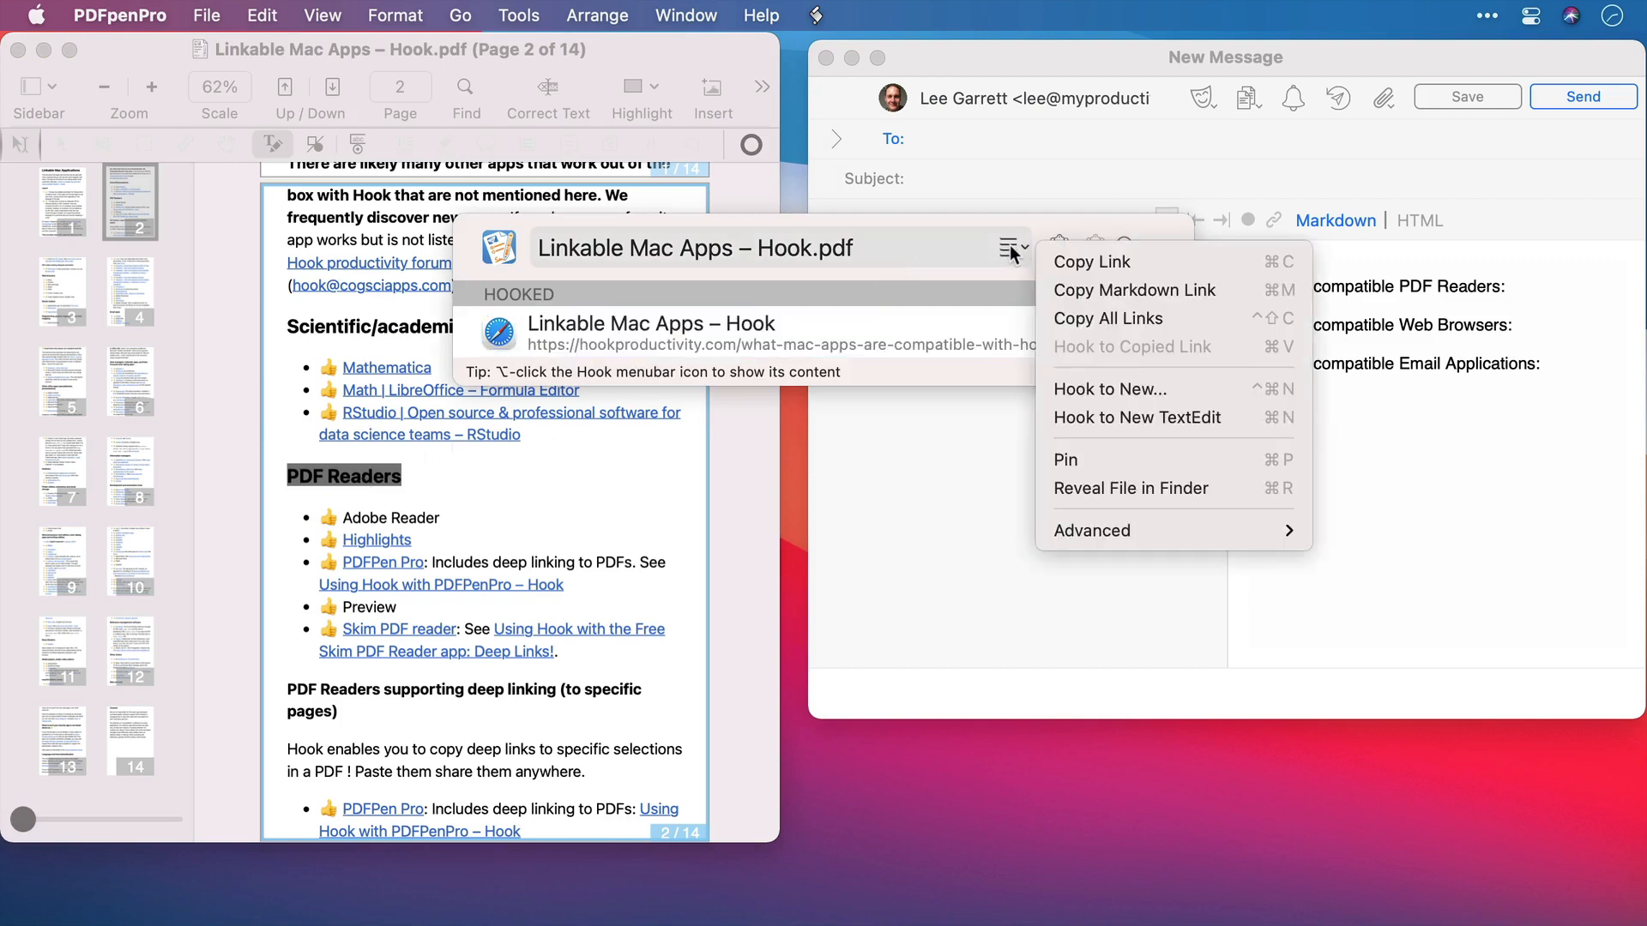
{"action": "left_click", "coordinate": [1072, 298]}
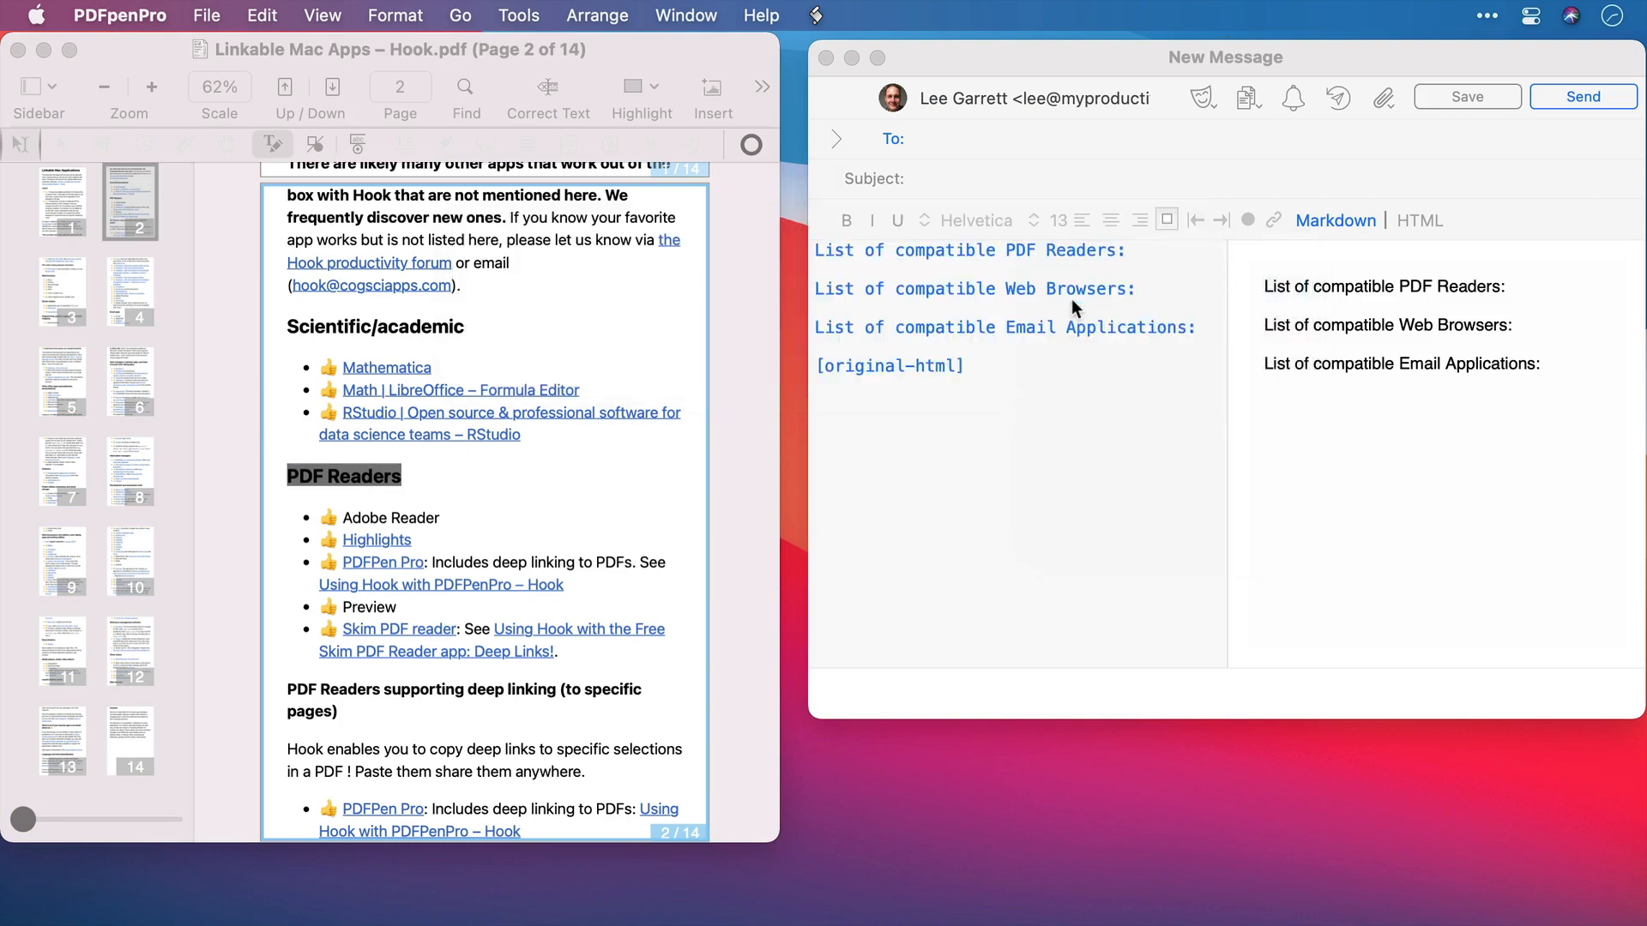
{"action": "left_click", "coordinate": [1138, 253]}
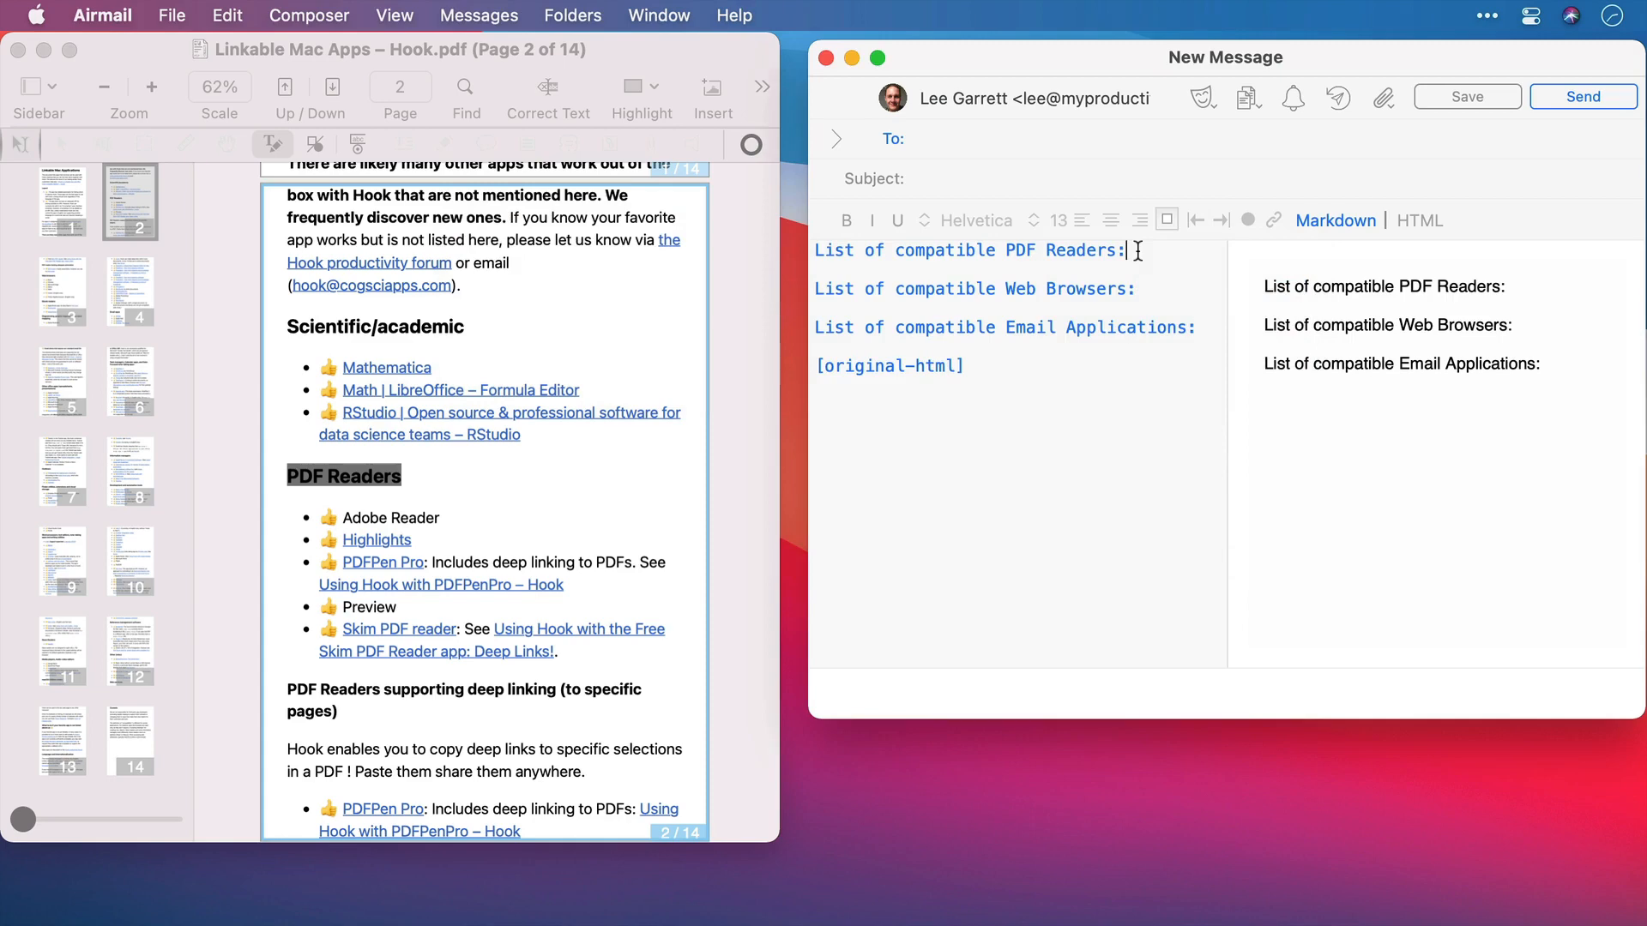
{"action": "key", "text": "super+v"}
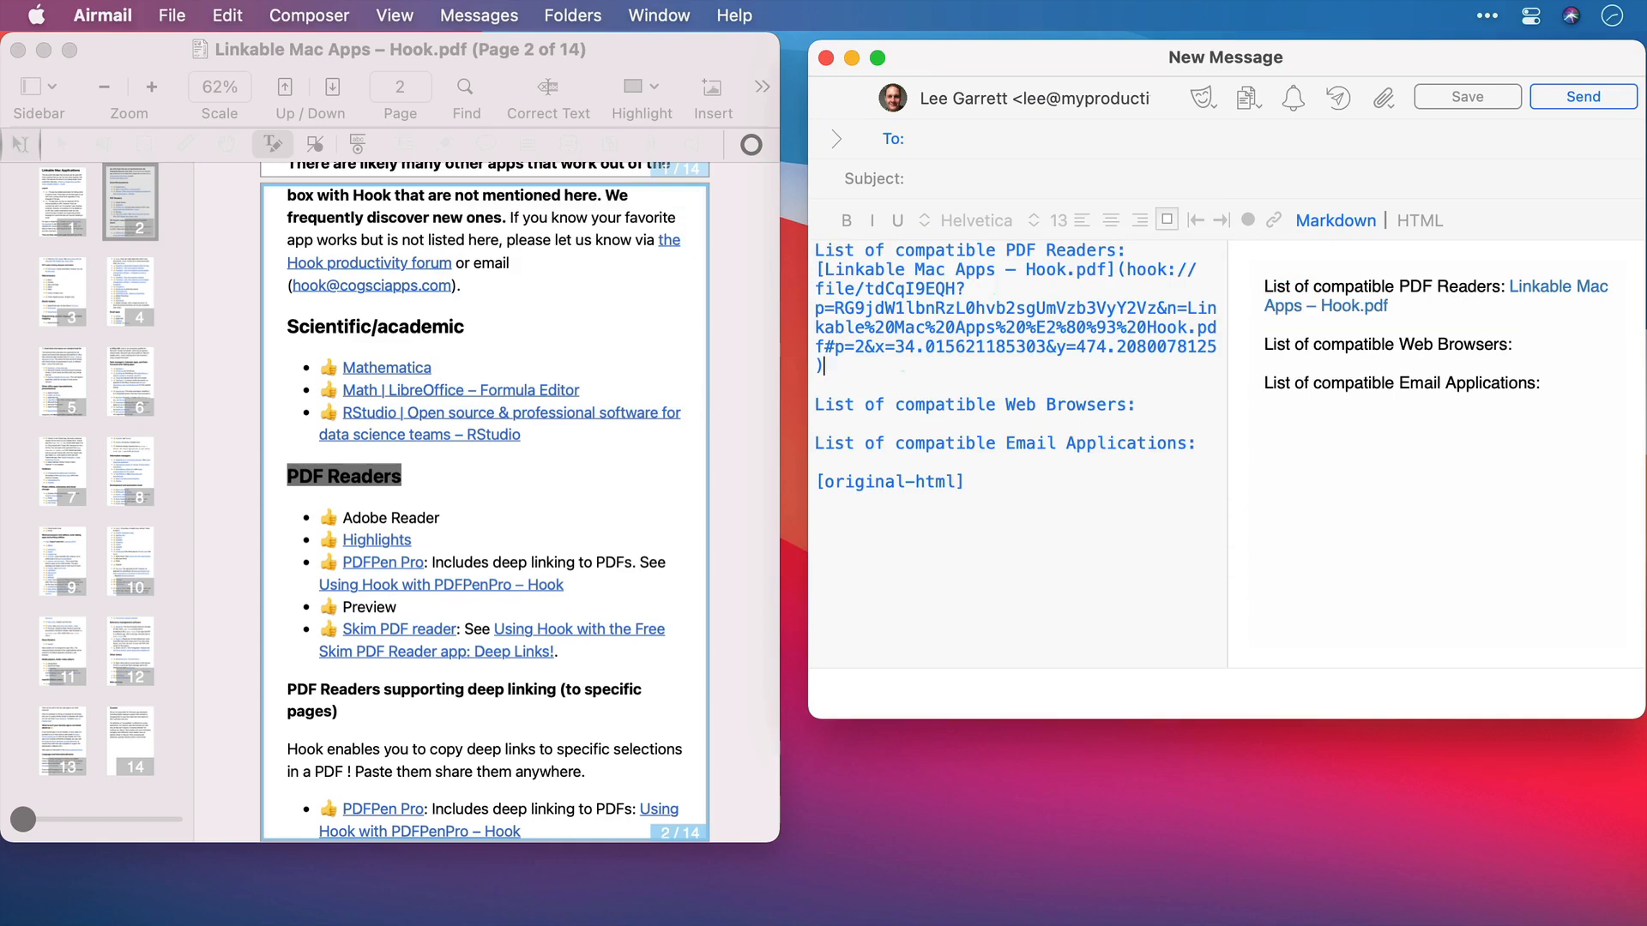
Step: Replace the display text of the pasted PDF Readers Markdown link with "Click Here"
{"action": "double_click", "coordinate": [1094, 270]}
{"action": "left_click_drag", "start_coordinate": [1061, 273], "coordinate": [831, 271]}
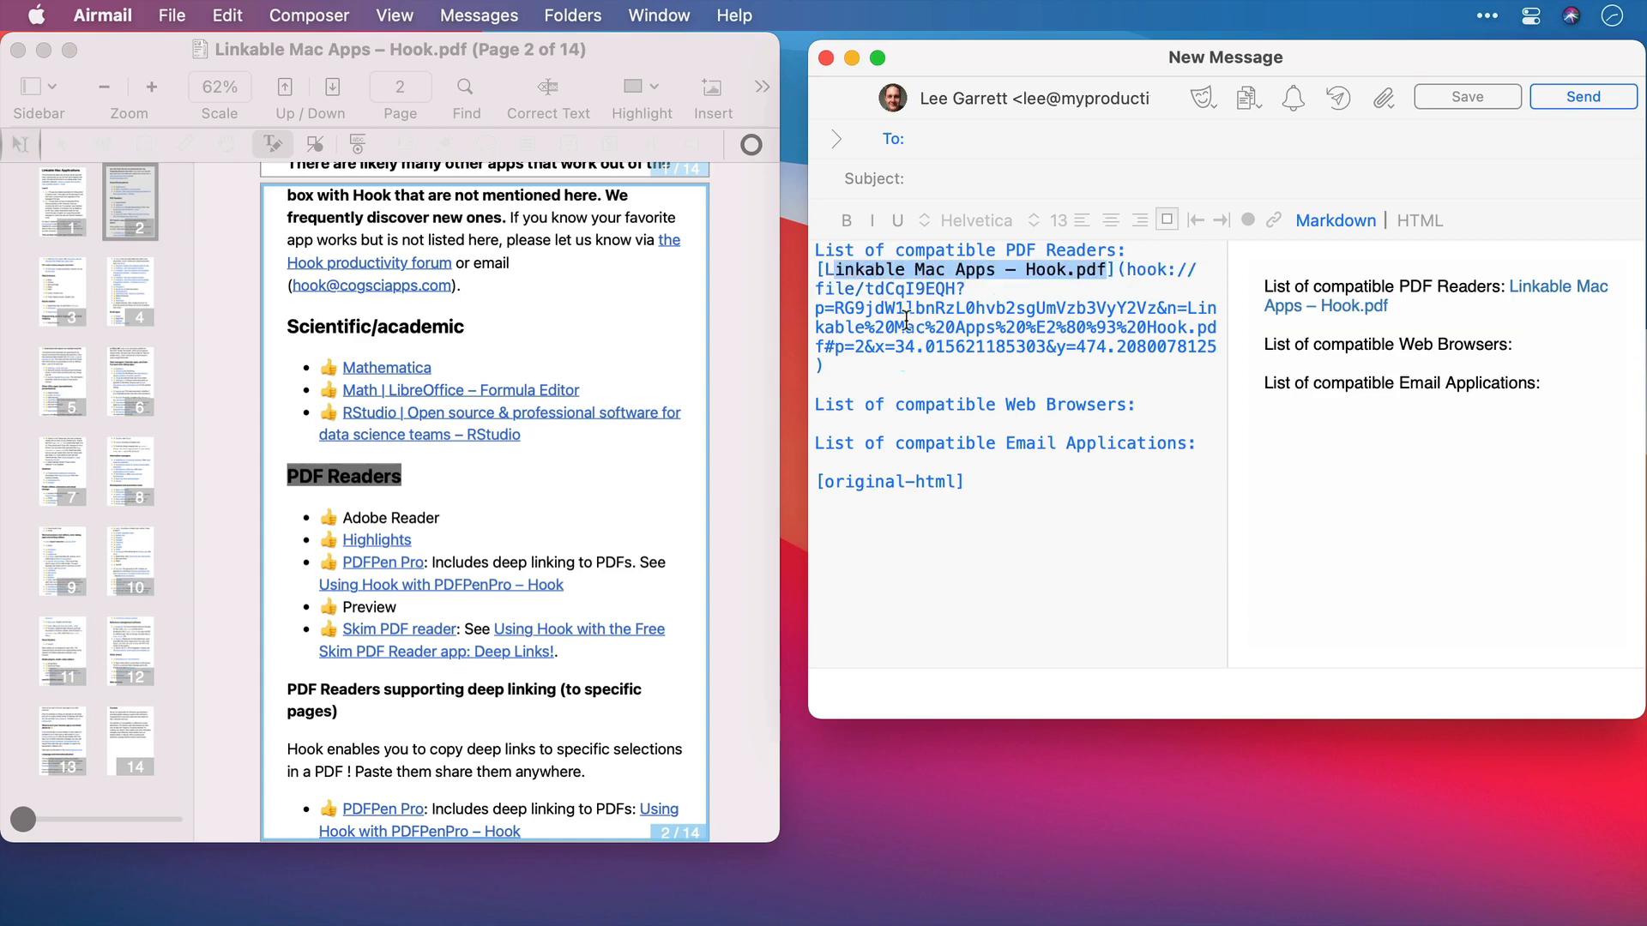
{"action": "key", "text": "BackSpace"}
{"action": "type", "text": "Click Here"}
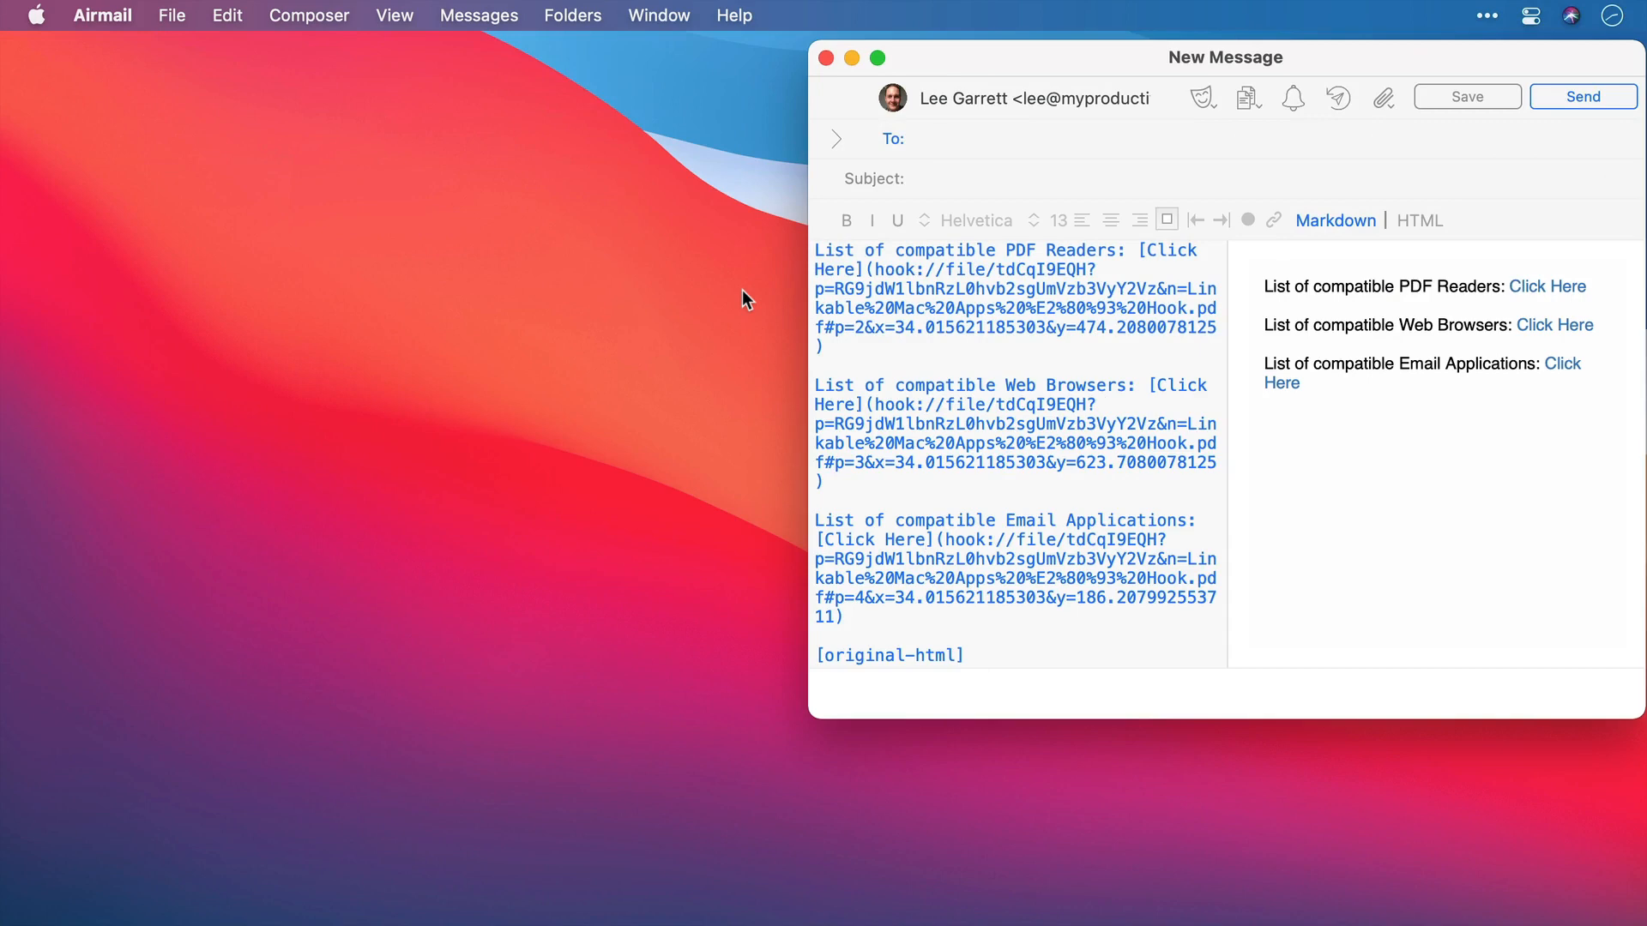
Step: Check that PDFpenPro is not running and test the three "Click Here" links in the Airmail message preview
{"action": "key", "text": "super+Tab"}
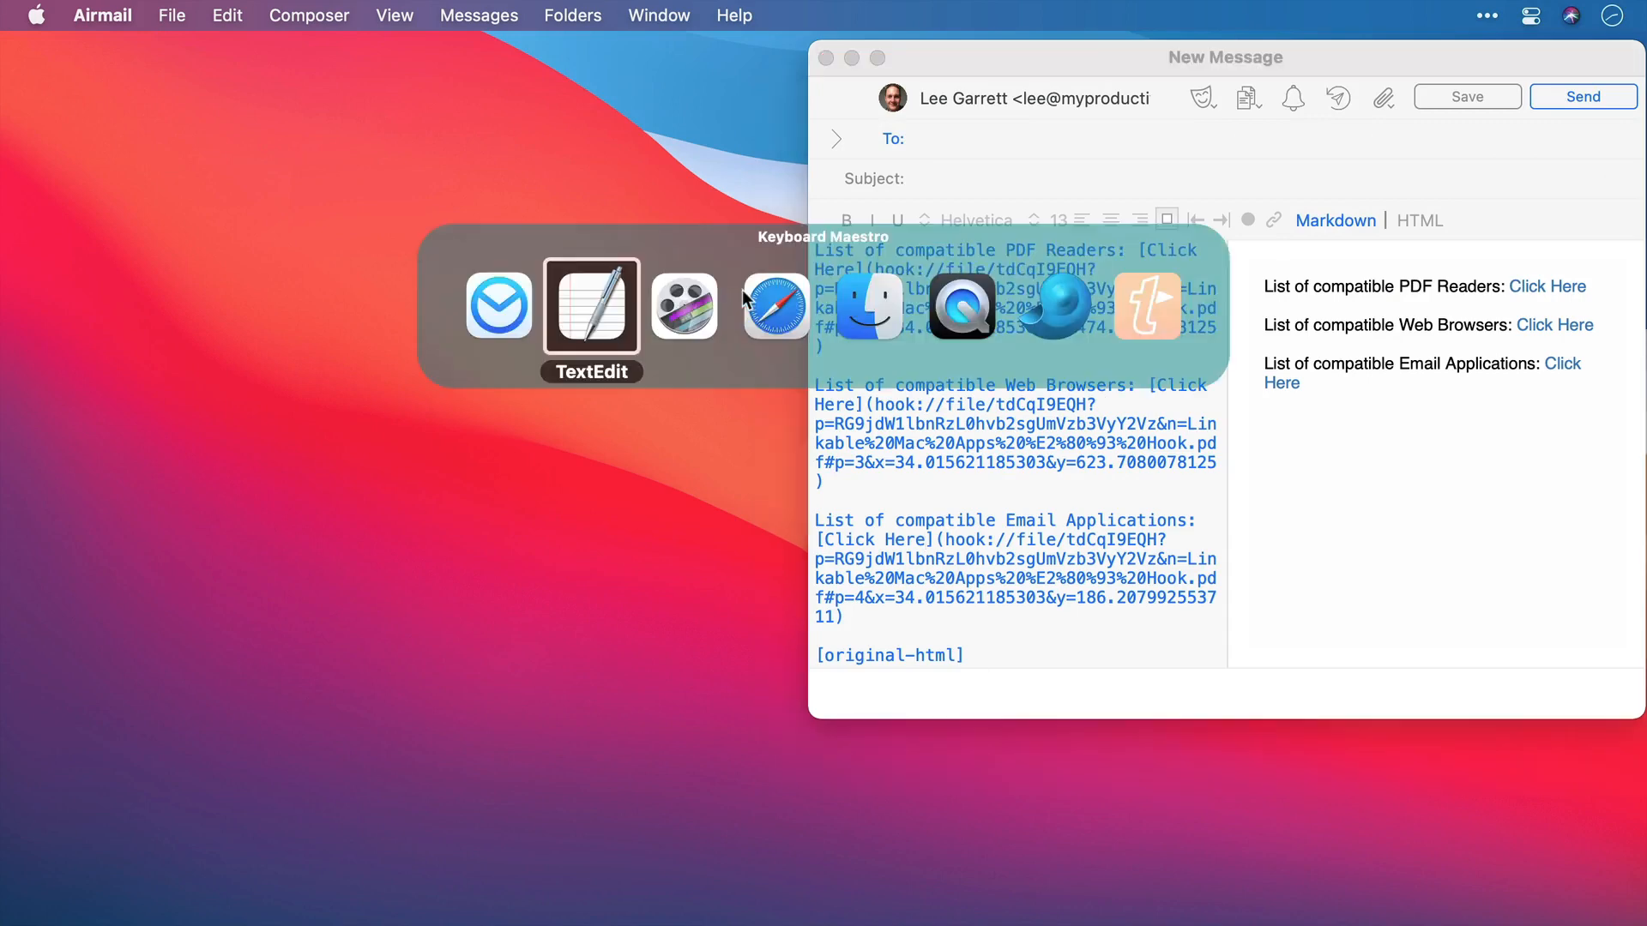
{"action": "key", "text": "Escape"}
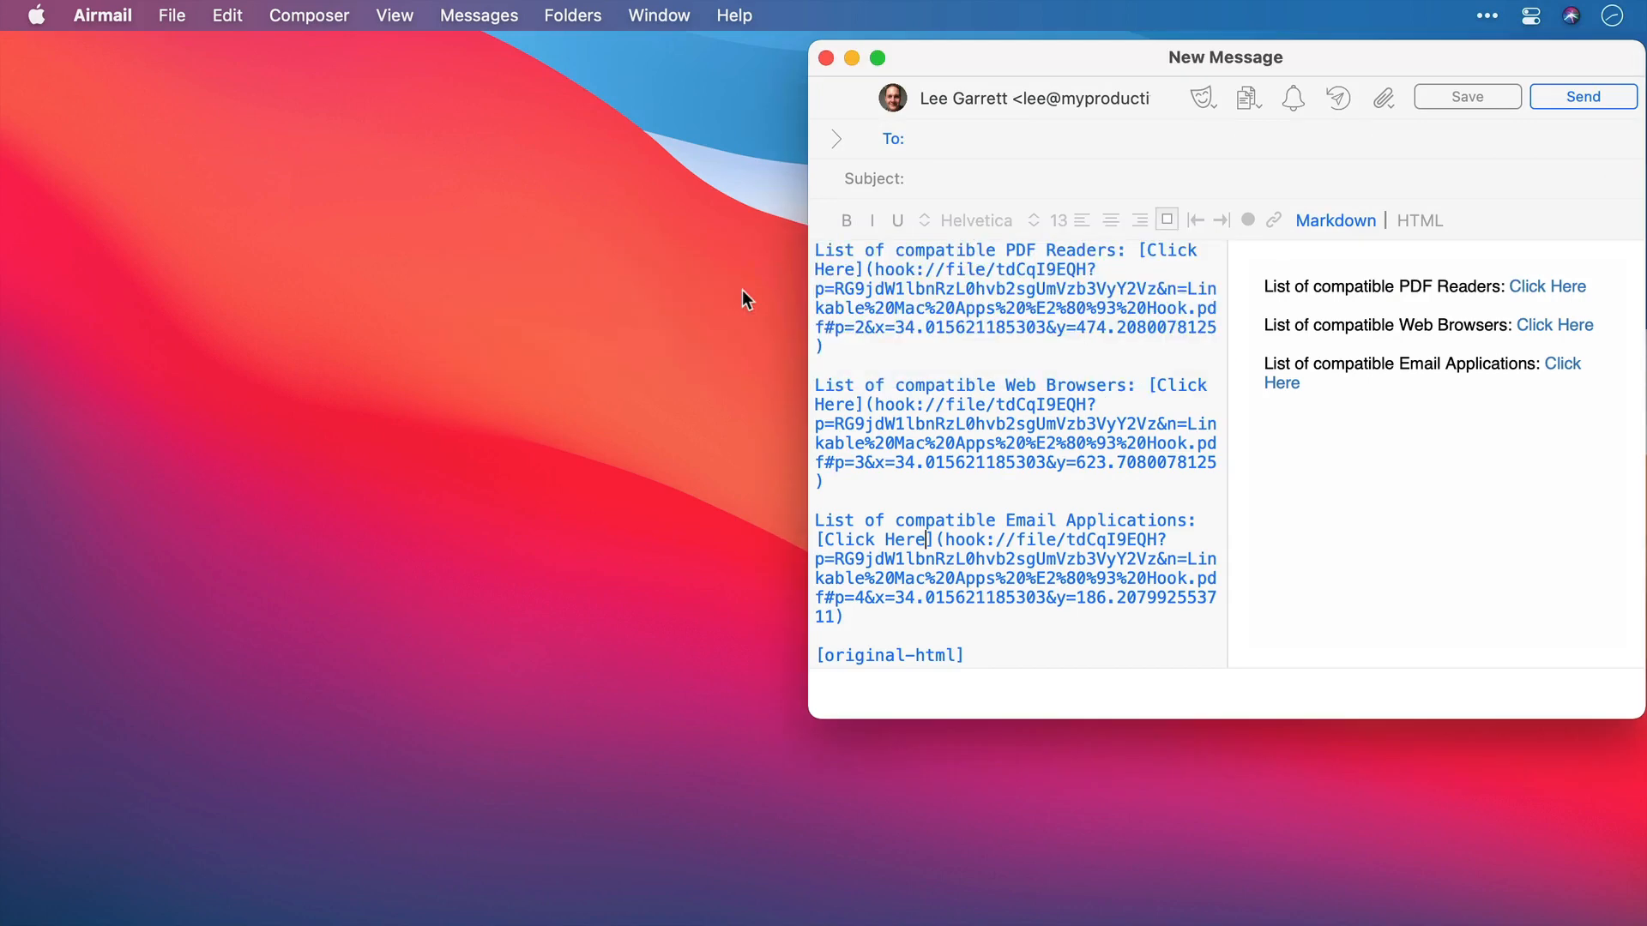
{"action": "left_click", "coordinate": [1569, 287]}
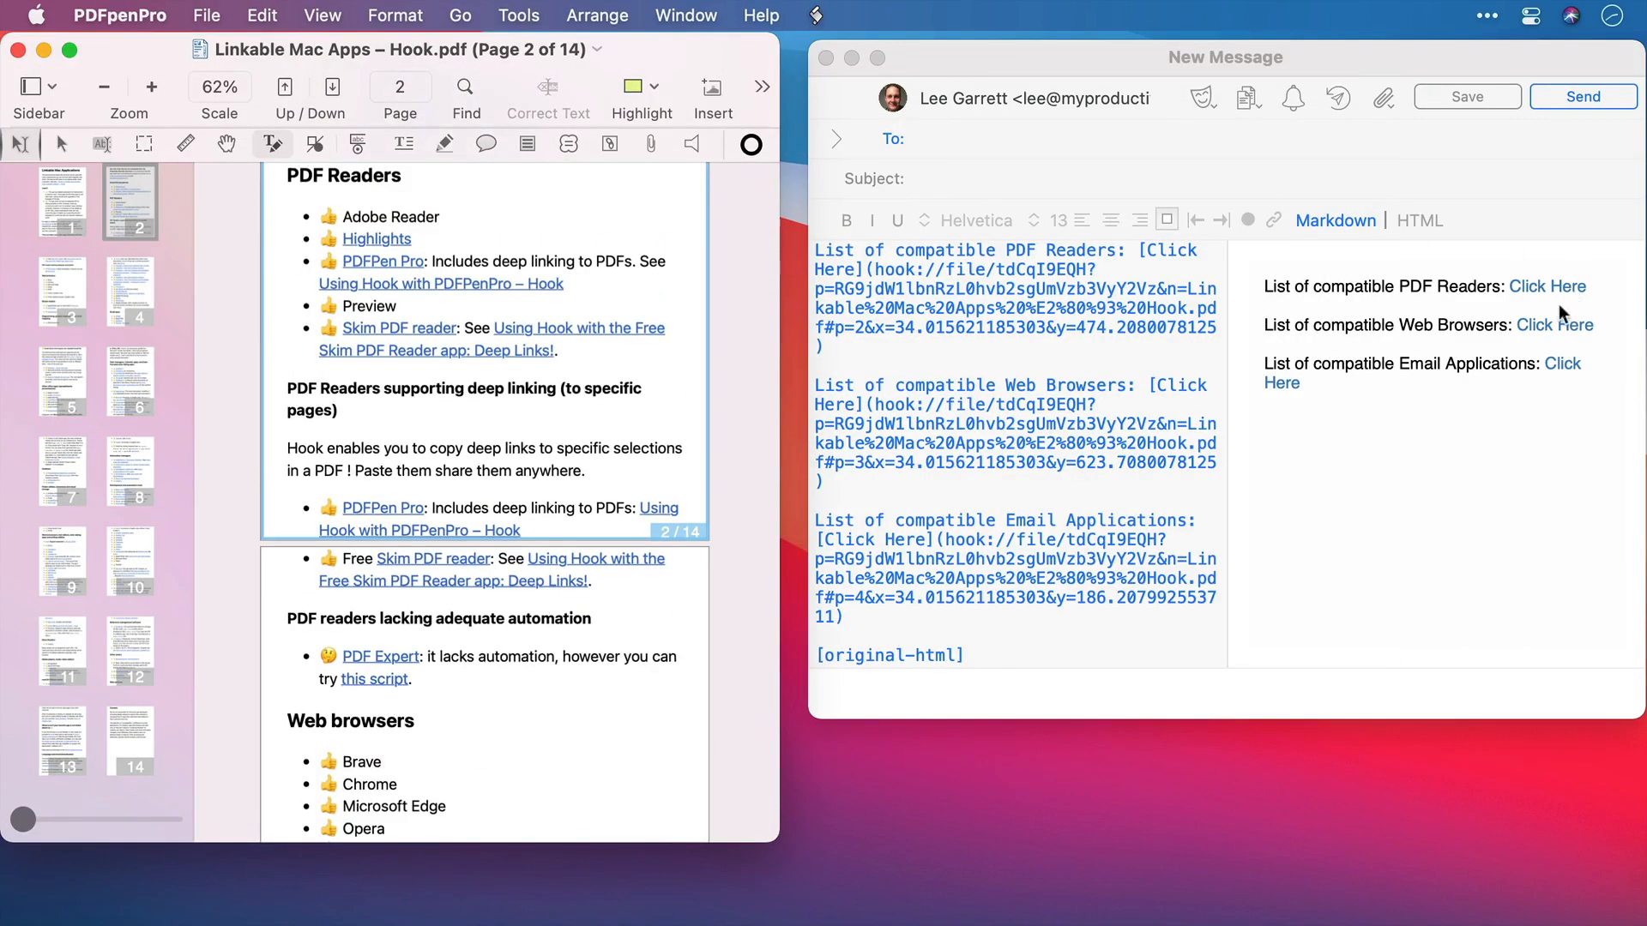
{"action": "left_click", "coordinate": [1556, 323]}
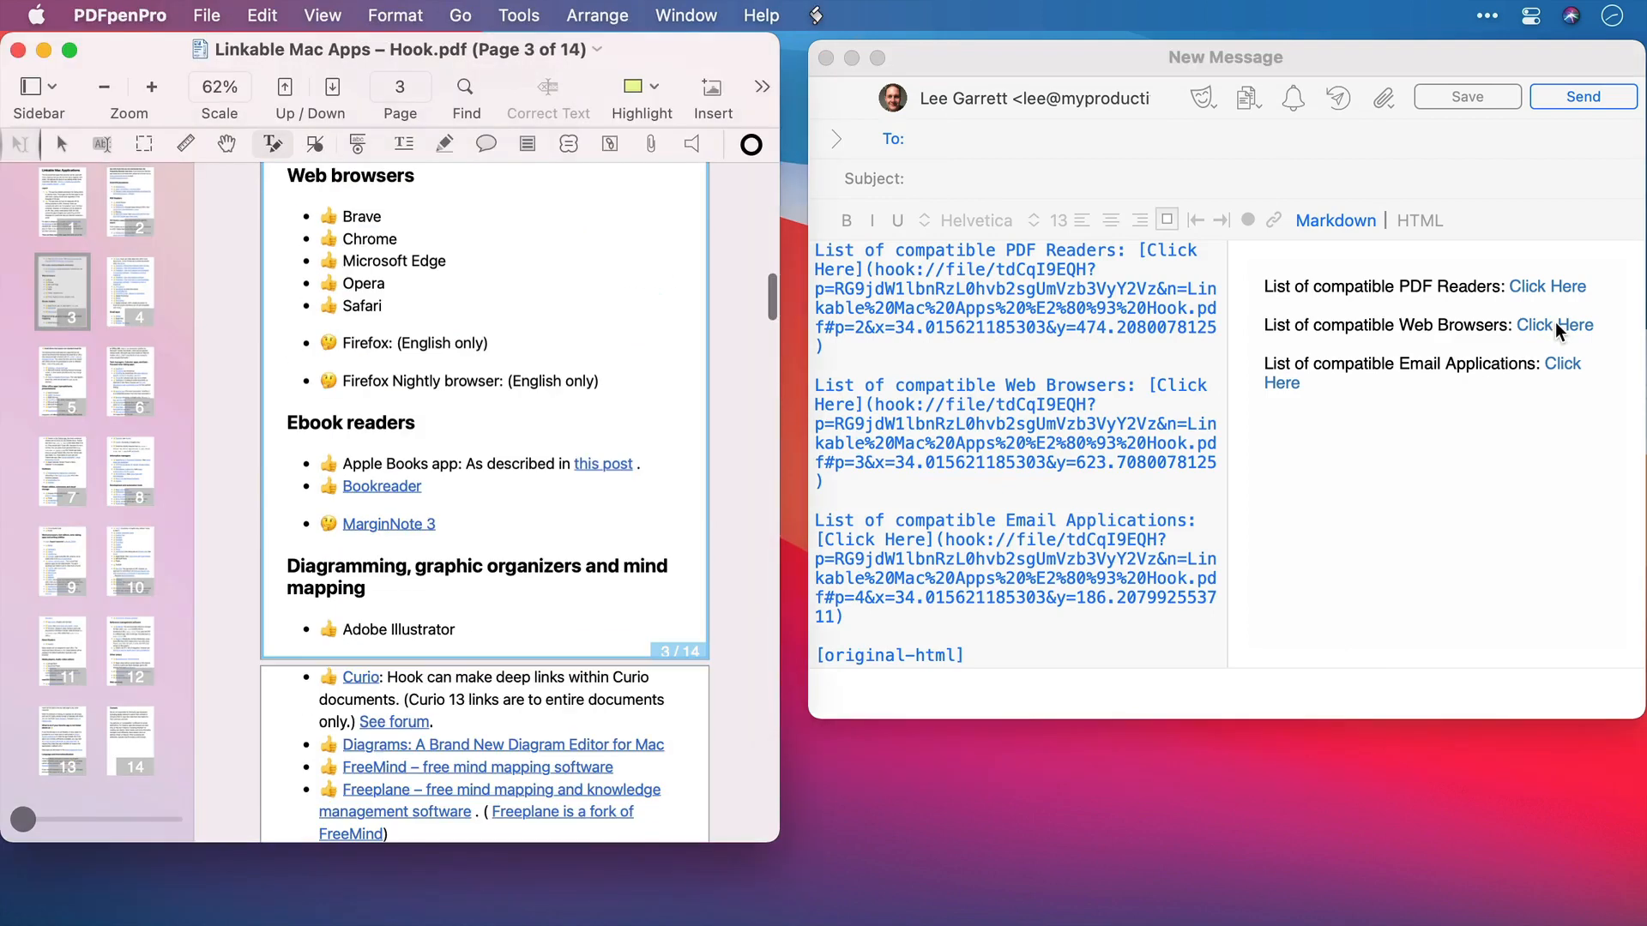
{"action": "left_click", "coordinate": [1571, 364]}
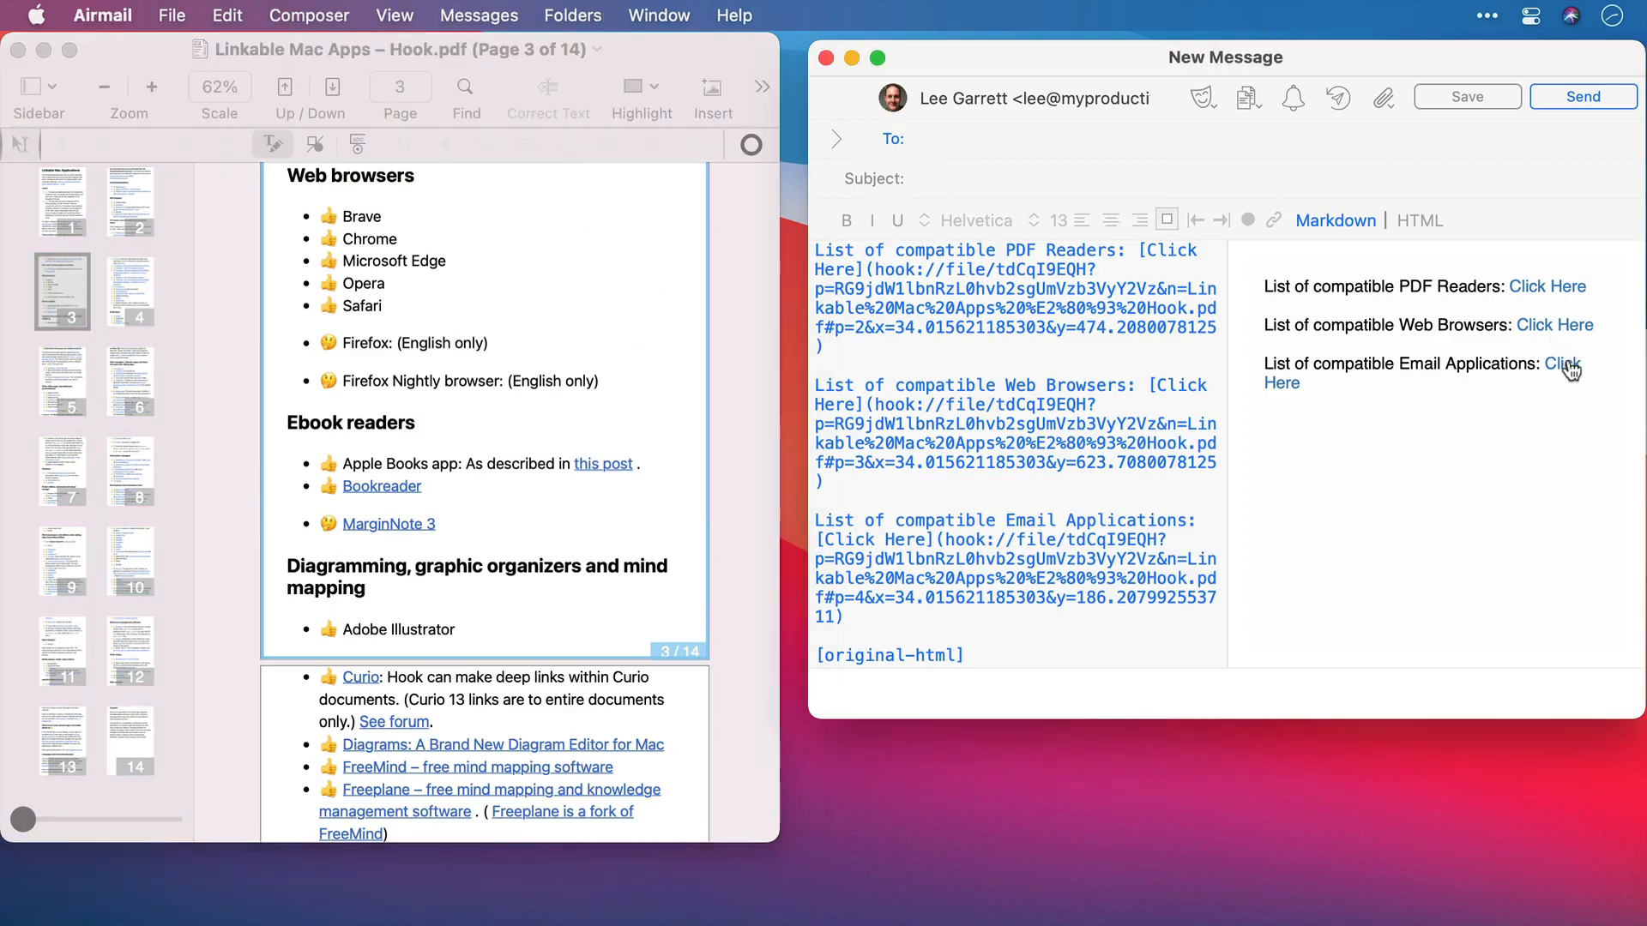